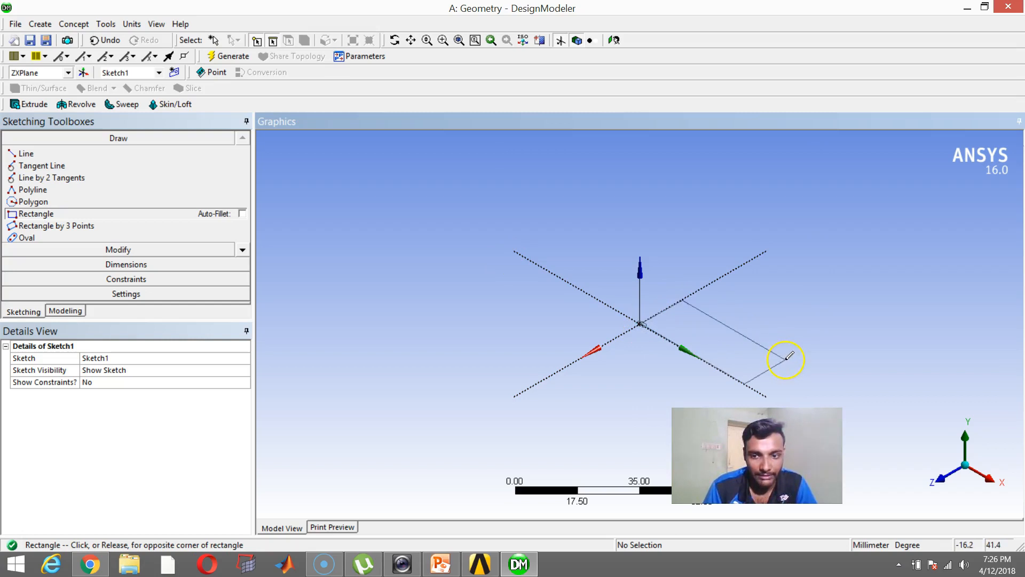
Step: Complete the rectangle drawn from the origin on the ZX plane and extrude it 30 mm as added material
left_click(800, 349)
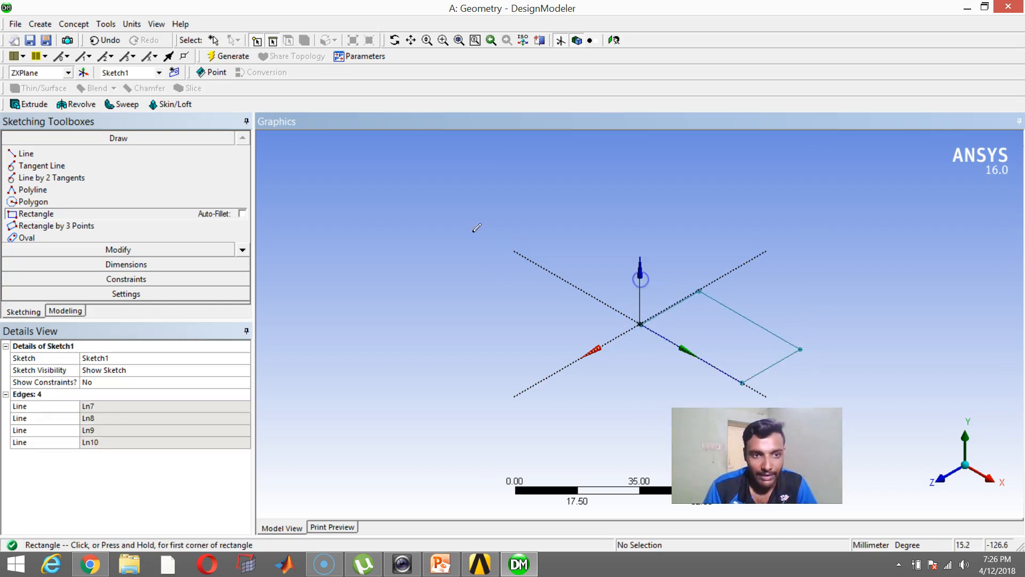
left_click(30, 104)
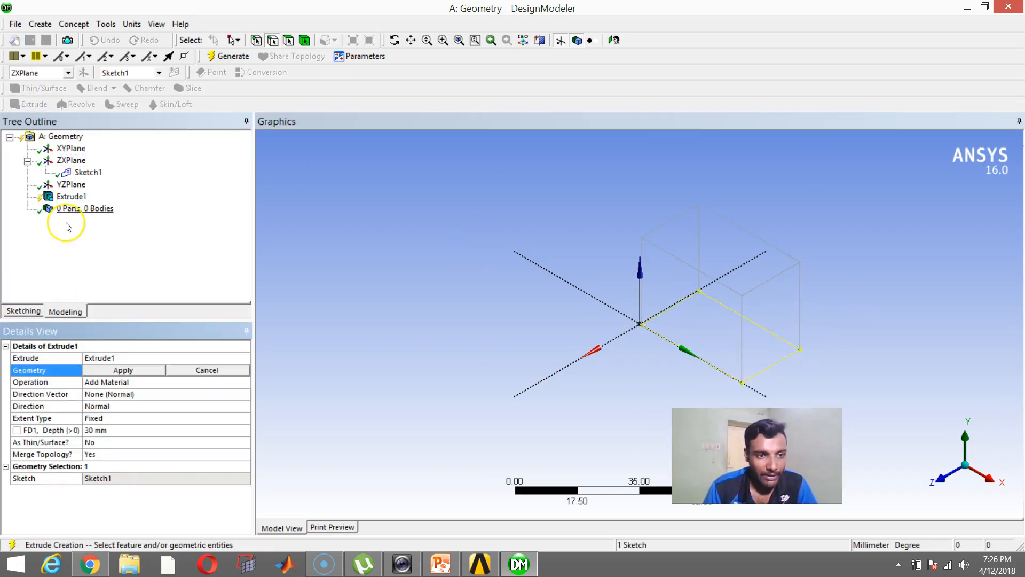
left_click(222, 57)
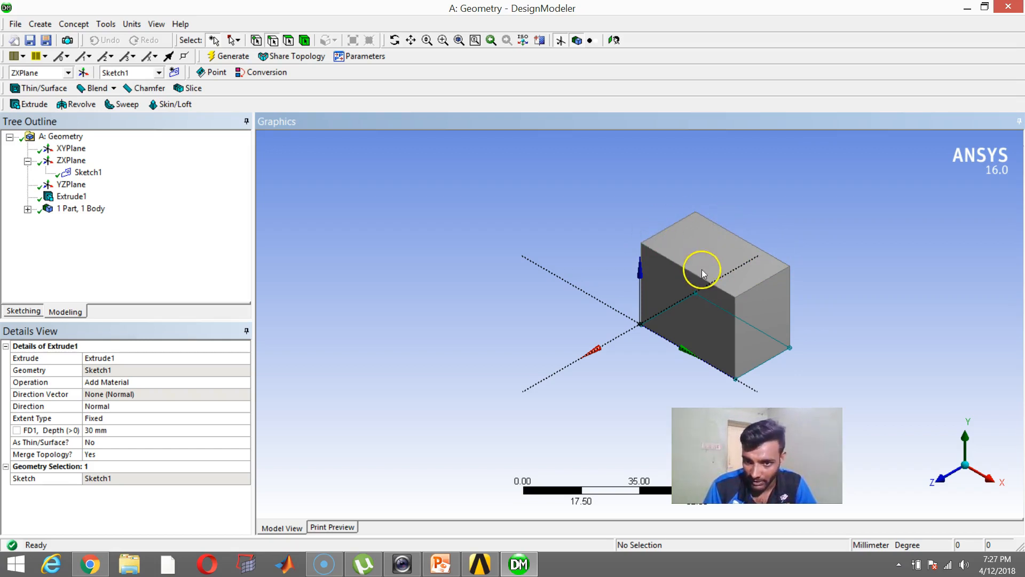
Step: Create a new plane from the top face of the block and generate it
left_click(415, 39)
left_click_drag(699, 213, 545, 206)
scroll(592, 257, "up", 2)
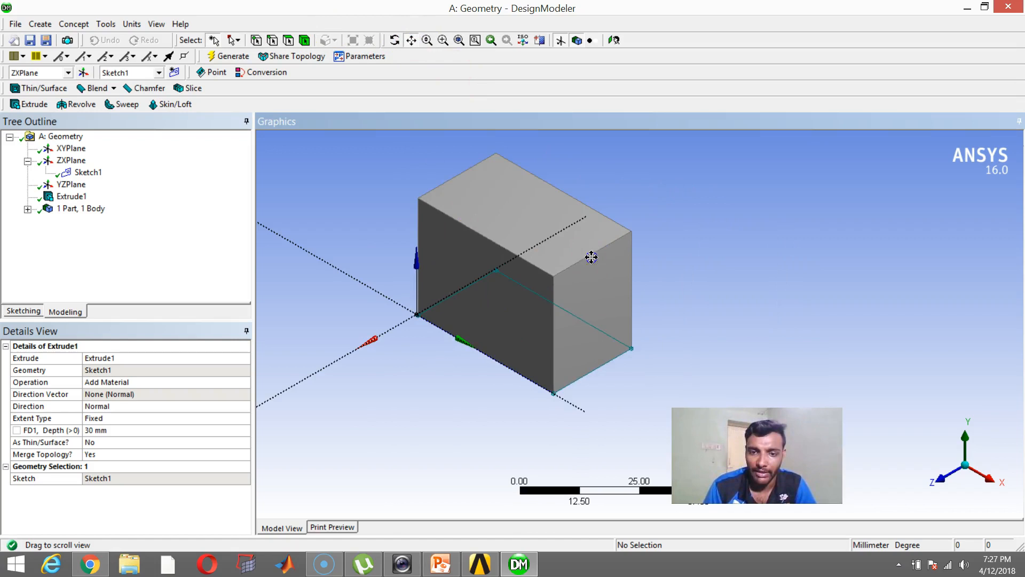
left_click_drag(591, 257, 682, 305)
scroll(682, 304, "up", 1)
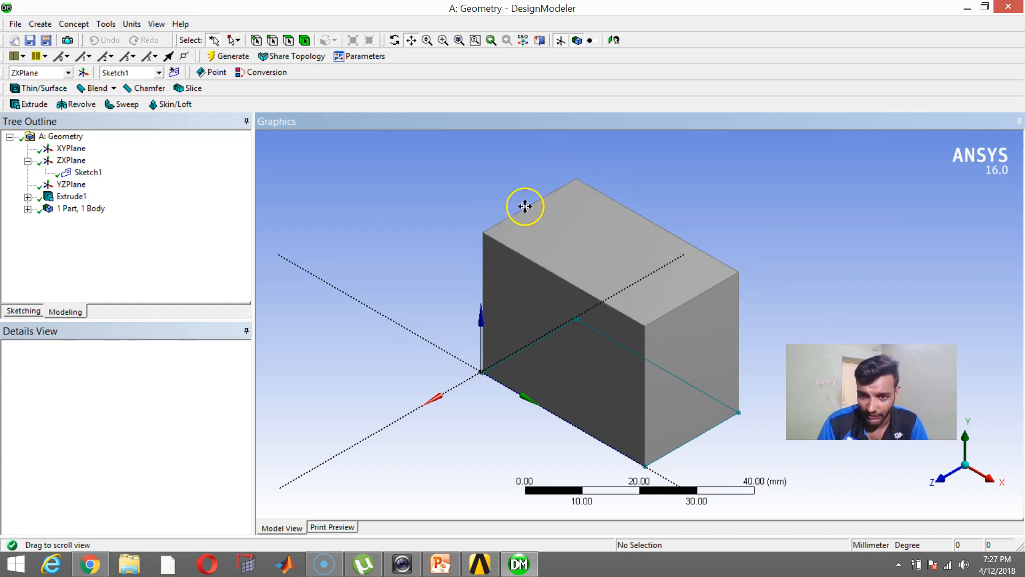
left_click(288, 41)
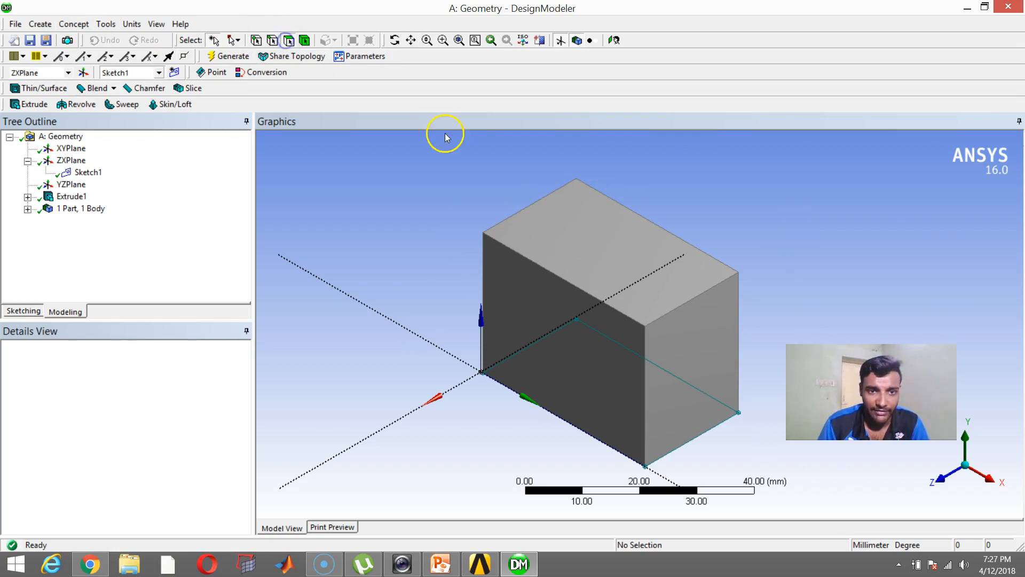
left_click(546, 222)
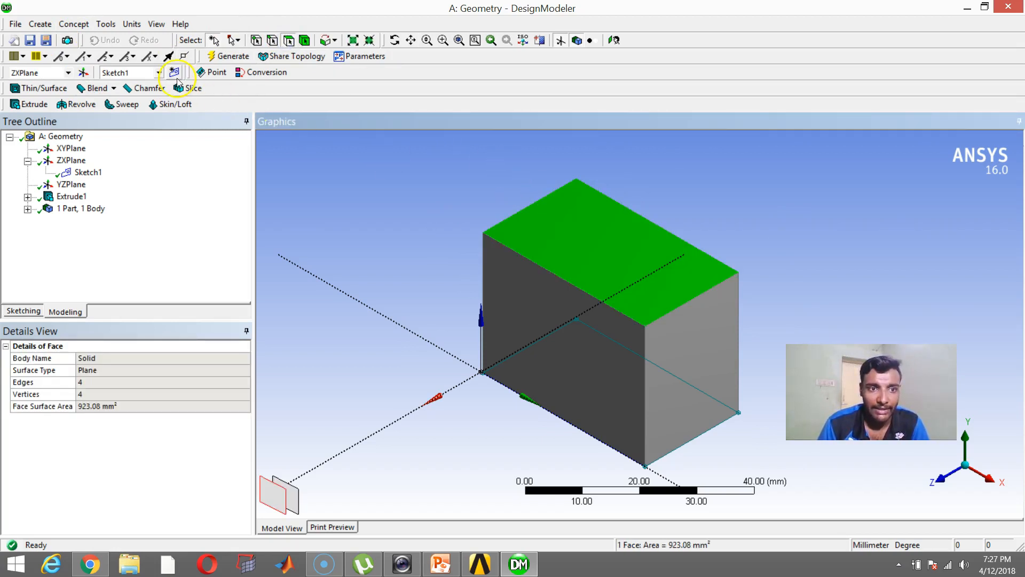
left_click(67, 58)
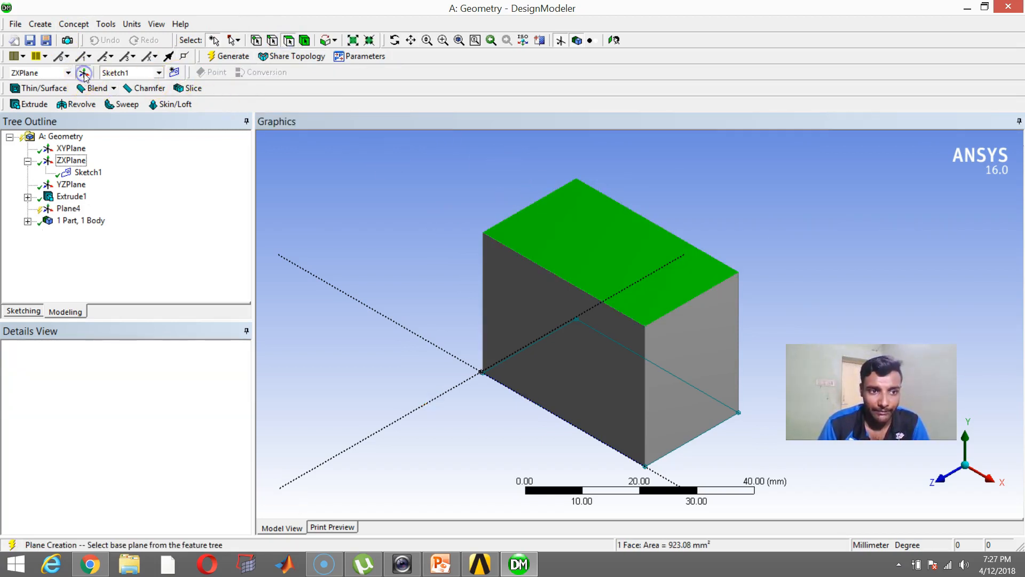
left_click(214, 57)
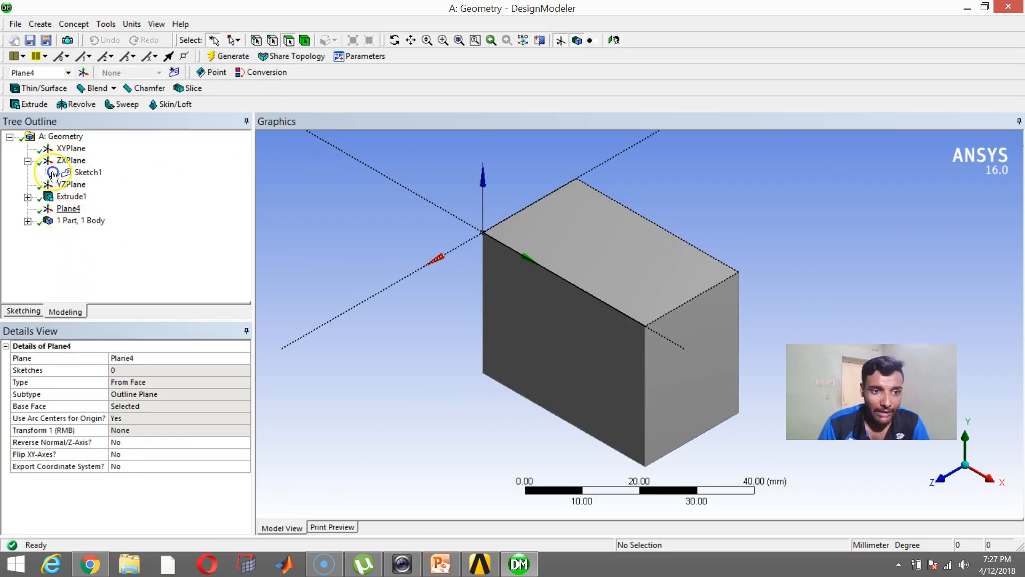
Step: Add a new sketch on Plane4 and draw a small circle near the middle of the block's top face
left_click(63, 221)
left_click(69, 208)
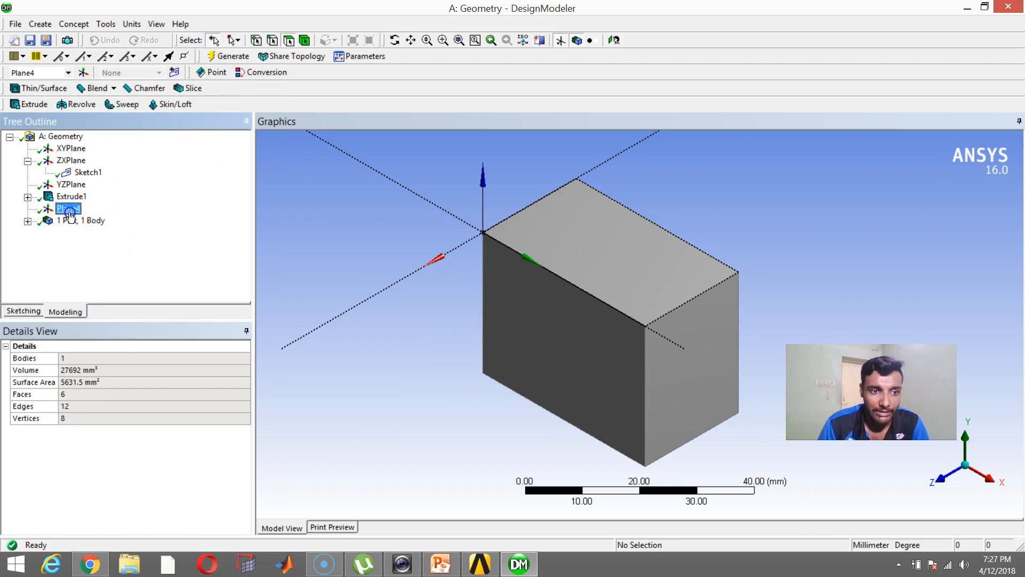
left_click(173, 72)
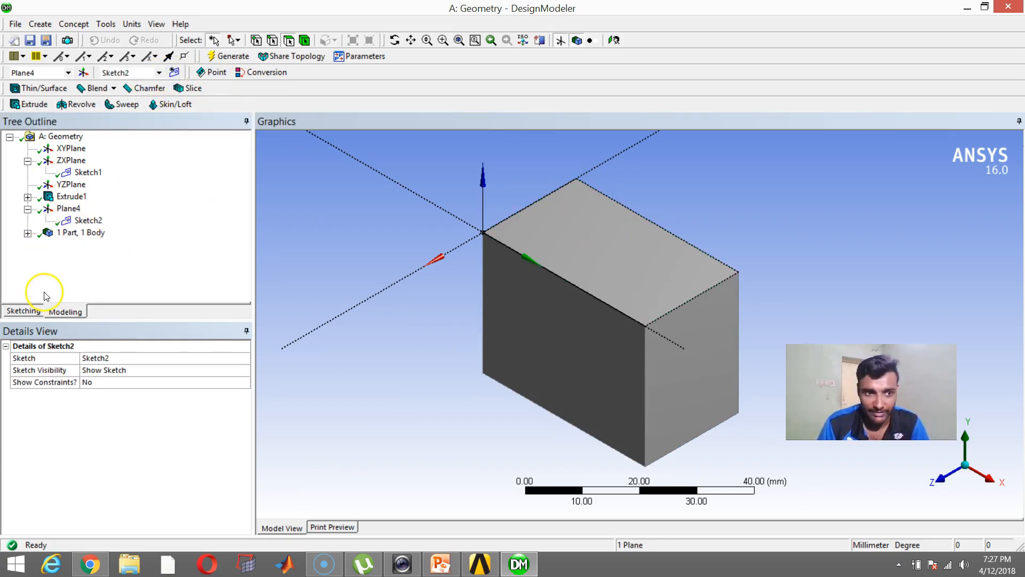
left_click(27, 311)
left_click(243, 250)
left_click(242, 250)
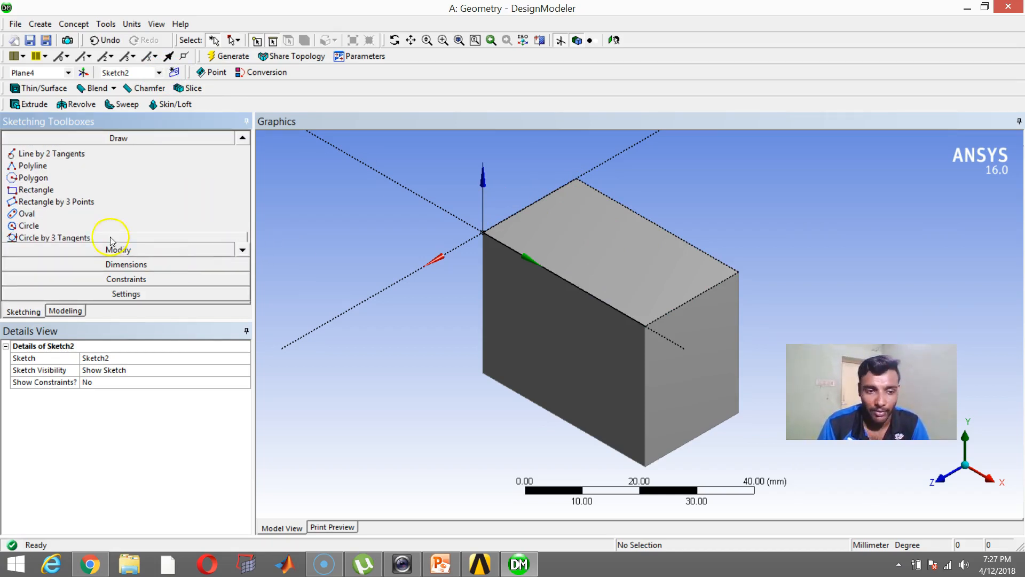
left_click(97, 224)
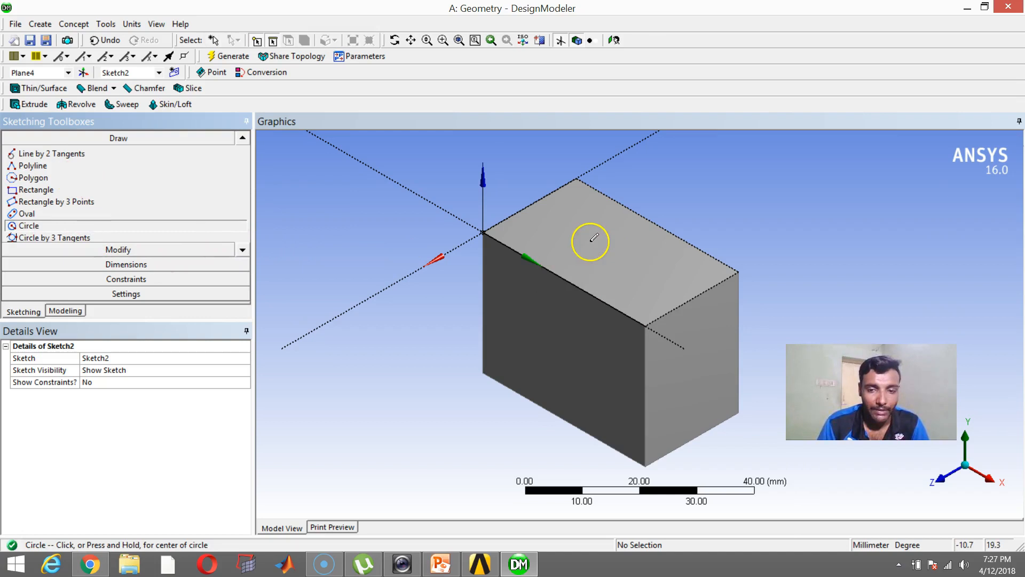
left_click(605, 247)
left_click(614, 259)
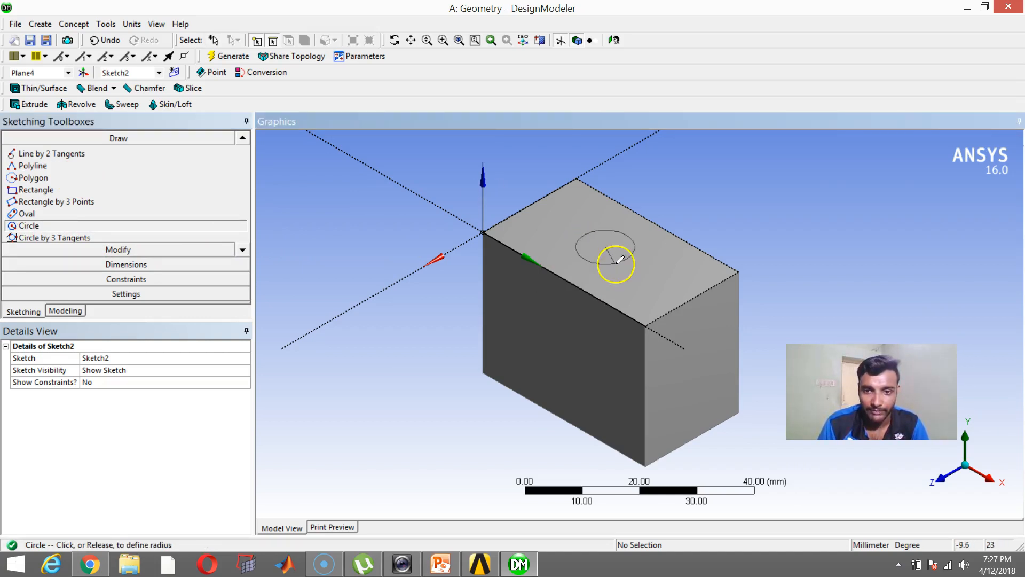
Step: Set up an Add Material extrusion of the circle sketch with its direction set to Both - Symmetric
left_click(35, 104)
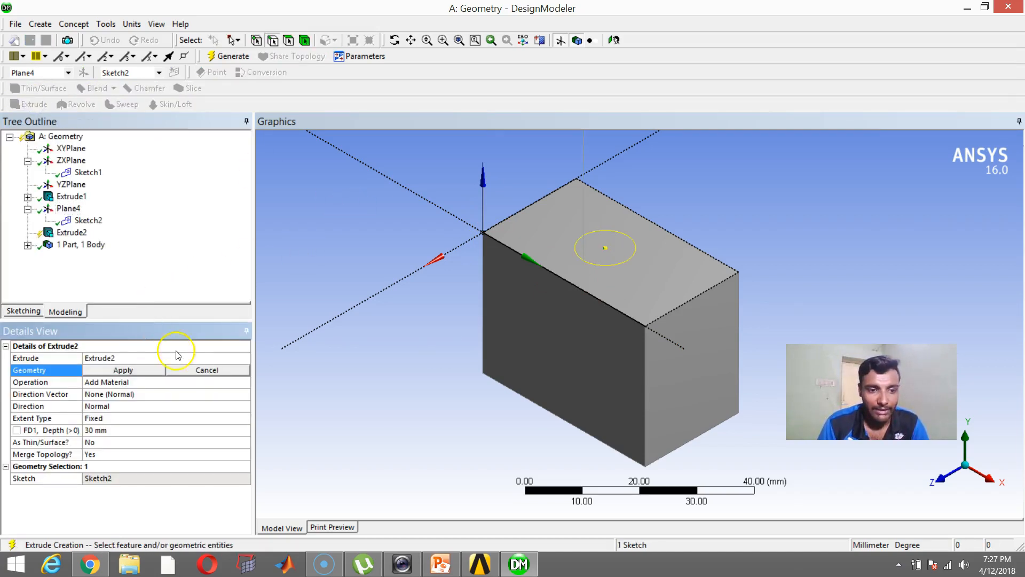
left_click(404, 381)
scroll(405, 381, "down", 1)
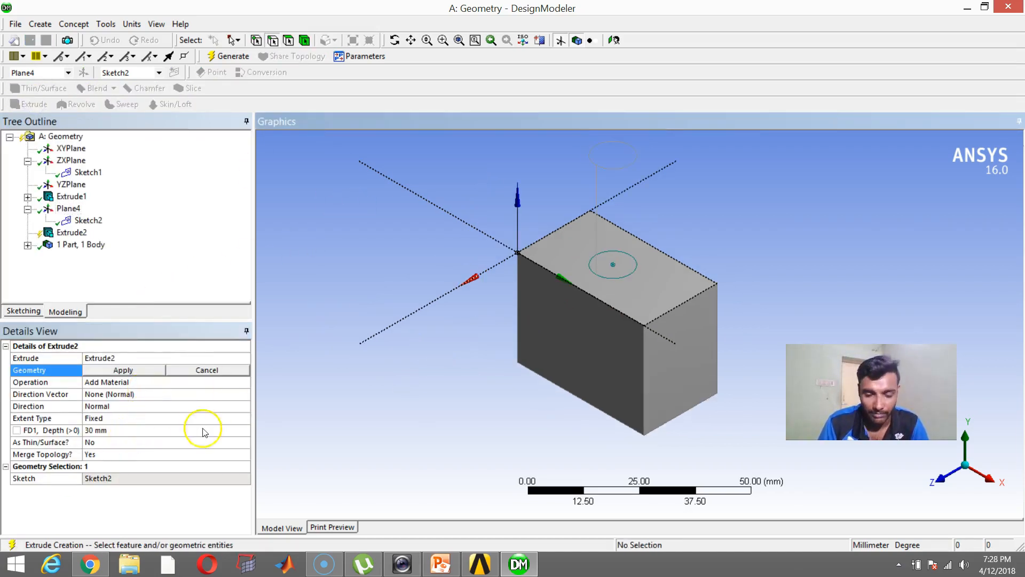
left_click(128, 375)
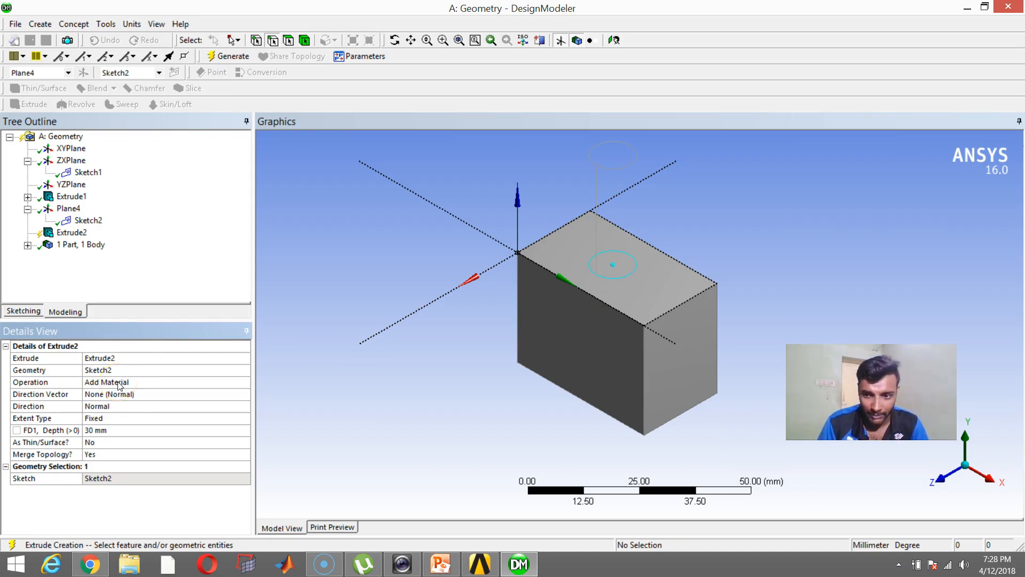
left_click(116, 383)
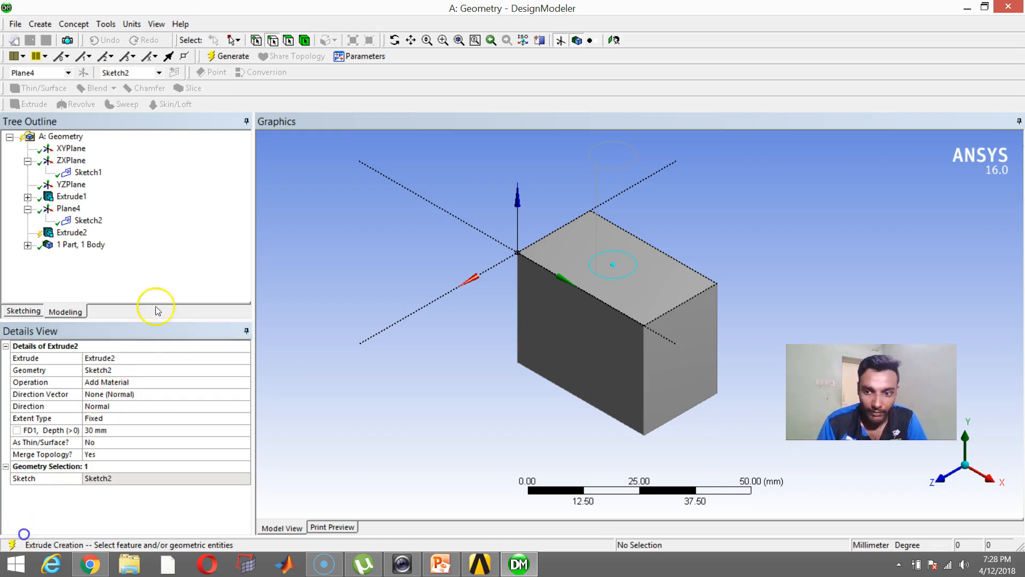
left_click(120, 406)
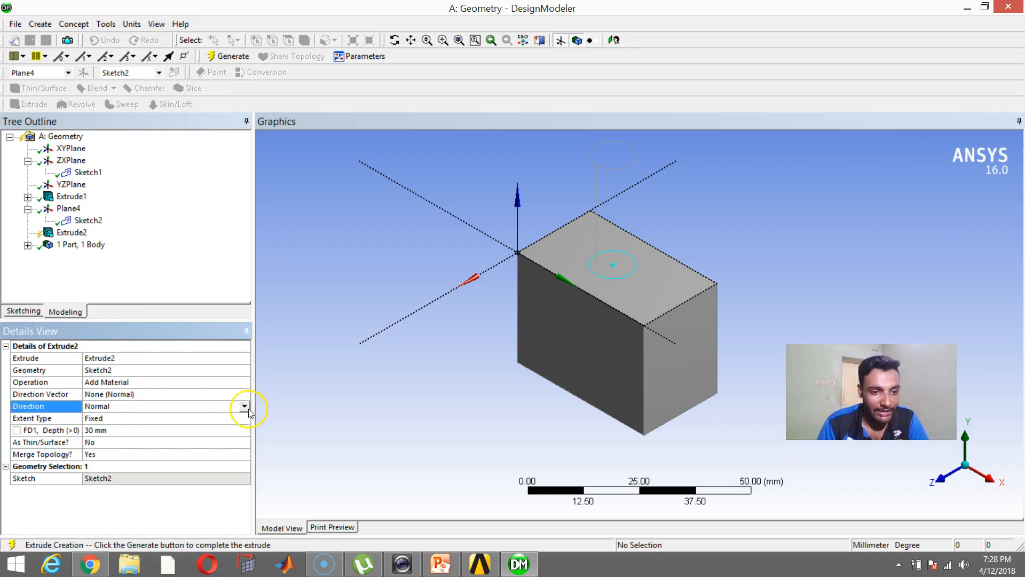
left_click(243, 406)
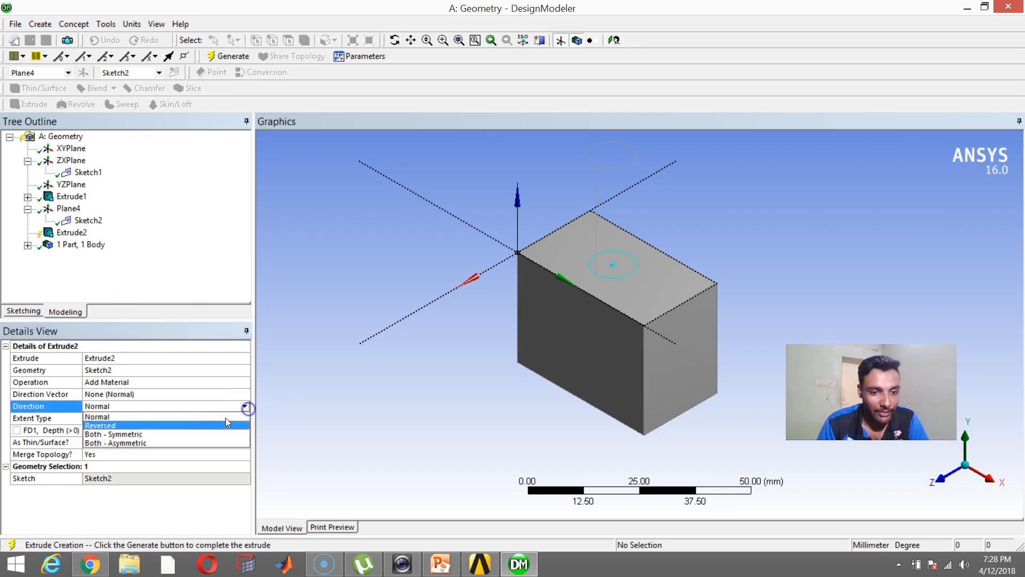
left_click(204, 436)
Step: Set the circle extrusion's depth to 15 mm and generate the cylinder
mouse_move(588, 309)
middle_mouse_down()
mouse_move(607, 293)
mouse_move(602, 318)
middle_mouse_up()
left_click(118, 430)
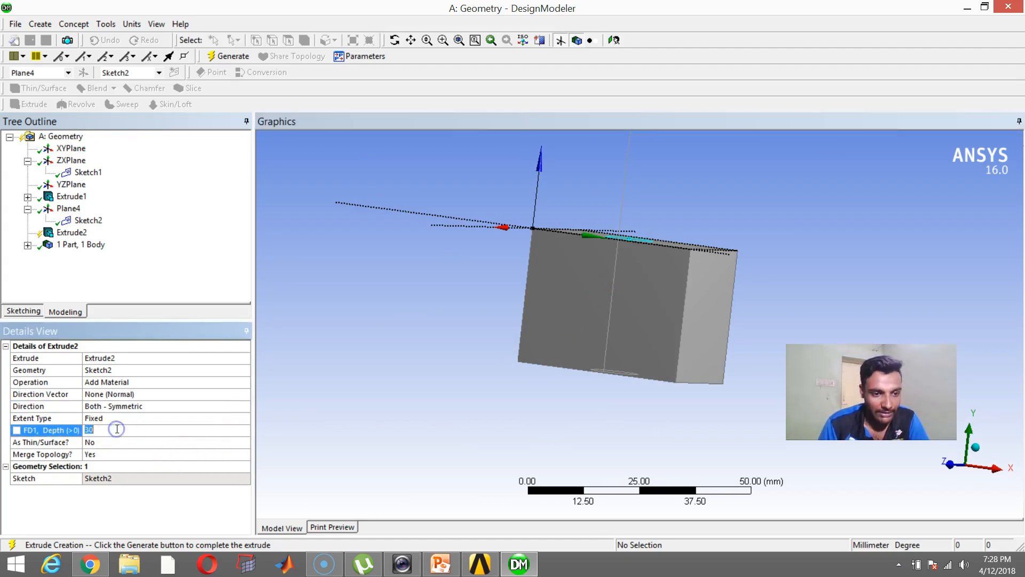
type("15")
key("Return")
left_click(276, 346)
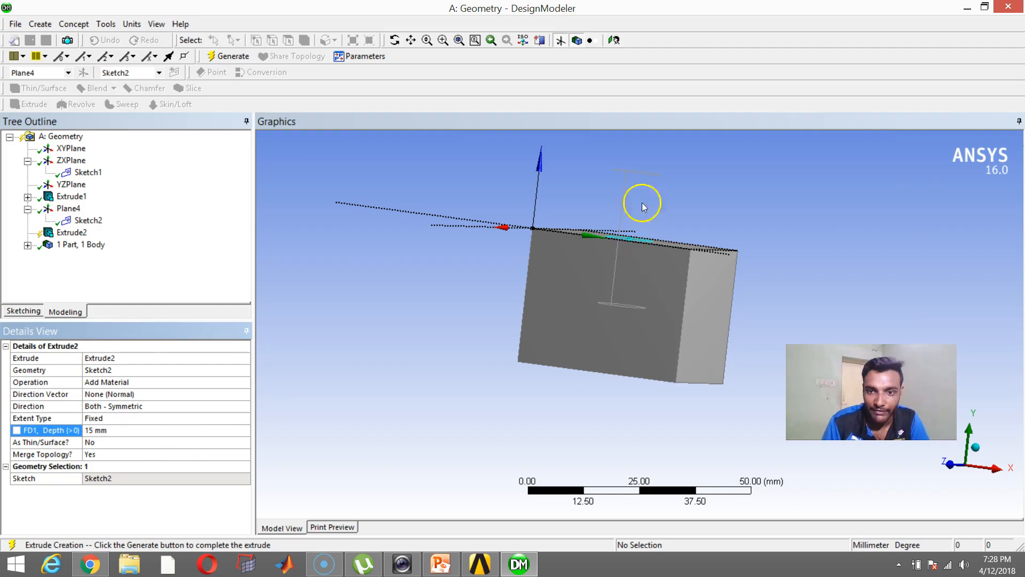
left_click(217, 61)
Step: Examine the block and cylinder from several angles, the availability of the Boolean operation, and the solid in the body list
middle_click_drag(492, 183, 460, 223)
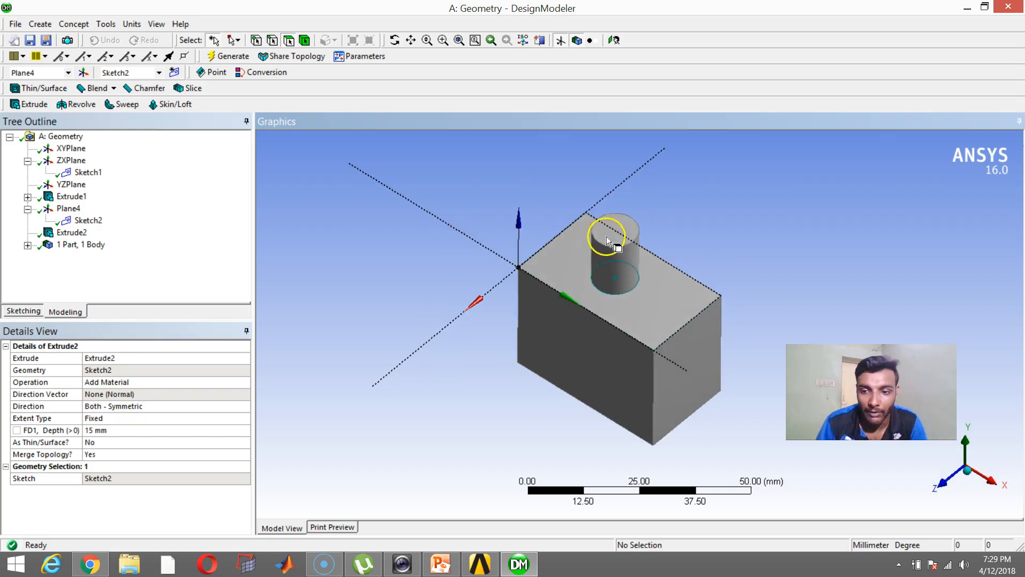
middle_click_drag(629, 278, 636, 230)
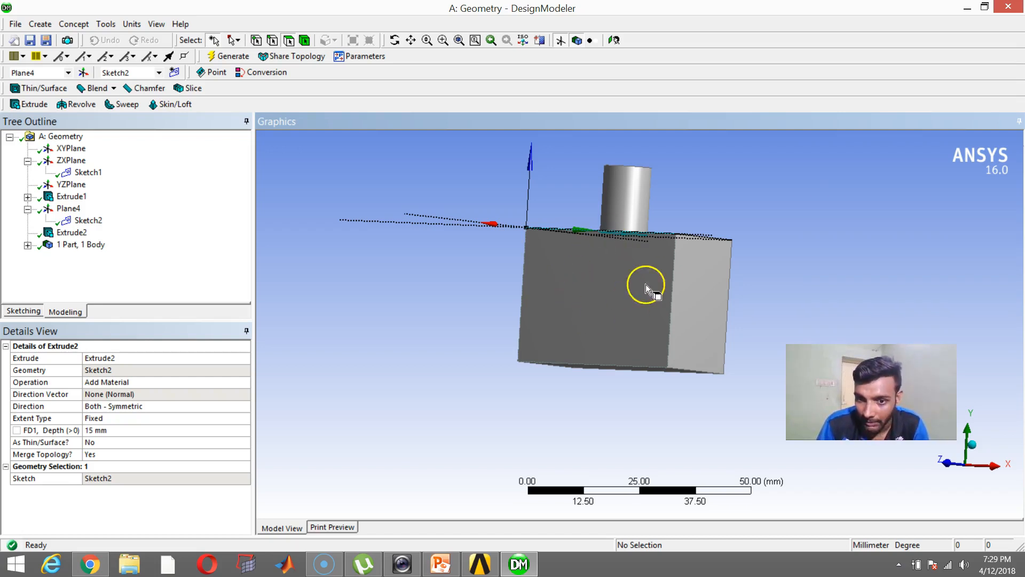
middle_click_drag(593, 177, 592, 218)
left_click(40, 24)
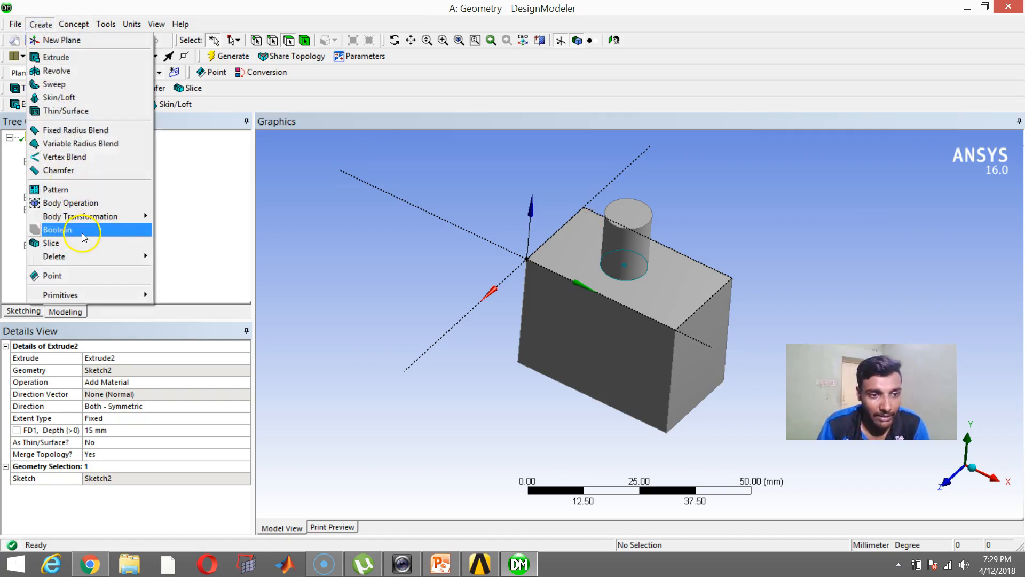
left_click(245, 217)
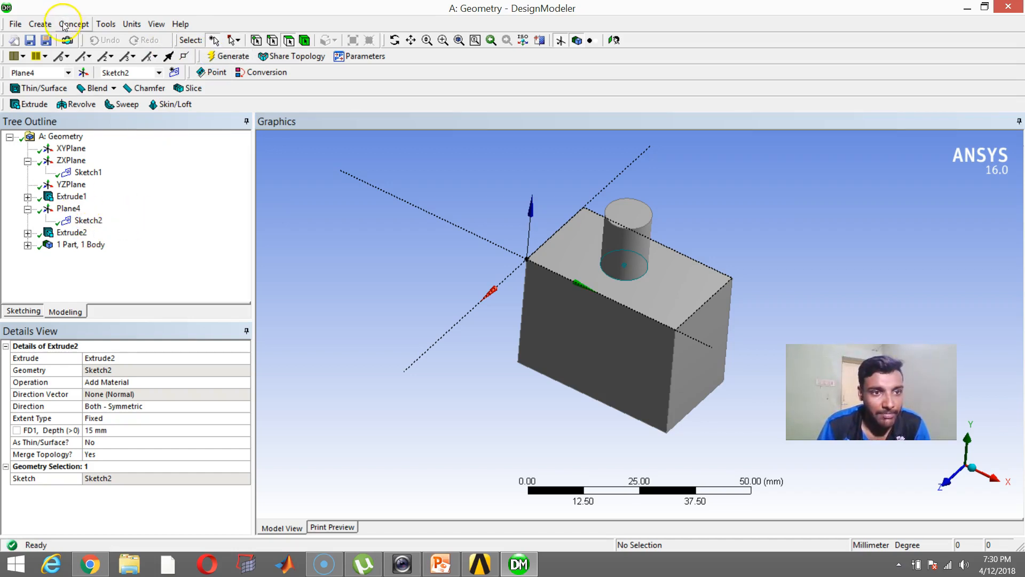
left_click(41, 24)
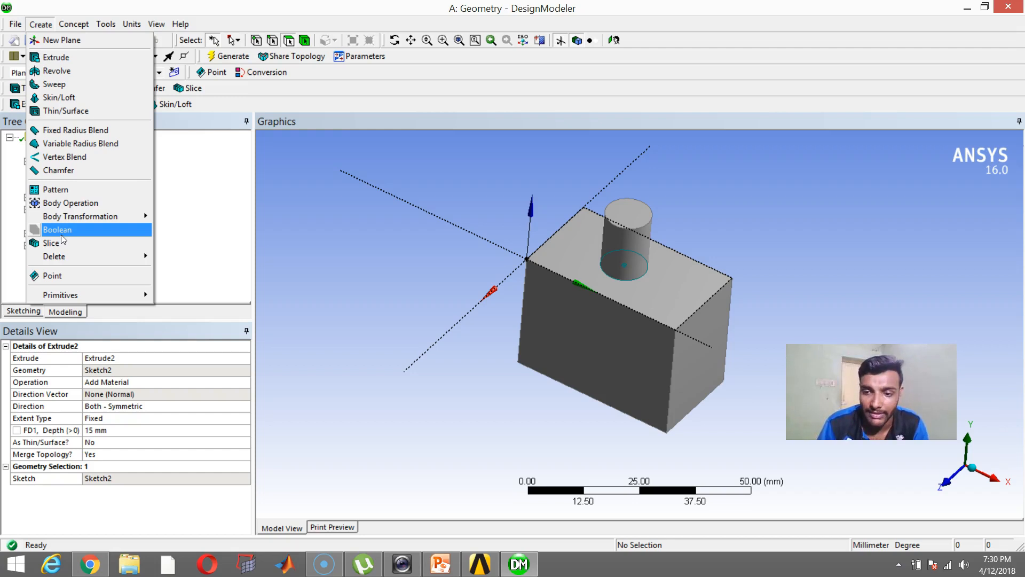
left_click(209, 217)
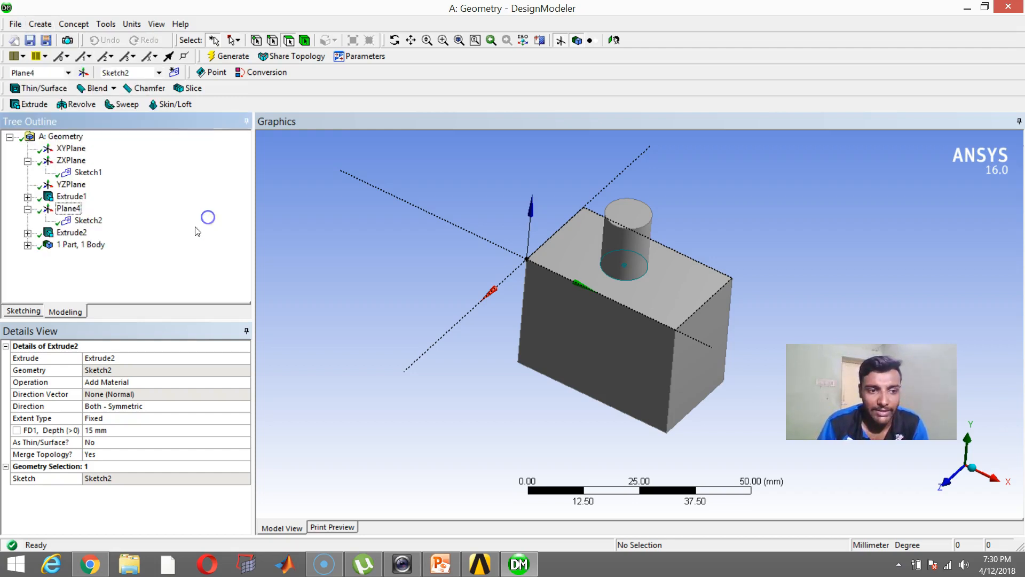
left_click(28, 245)
left_click(84, 256)
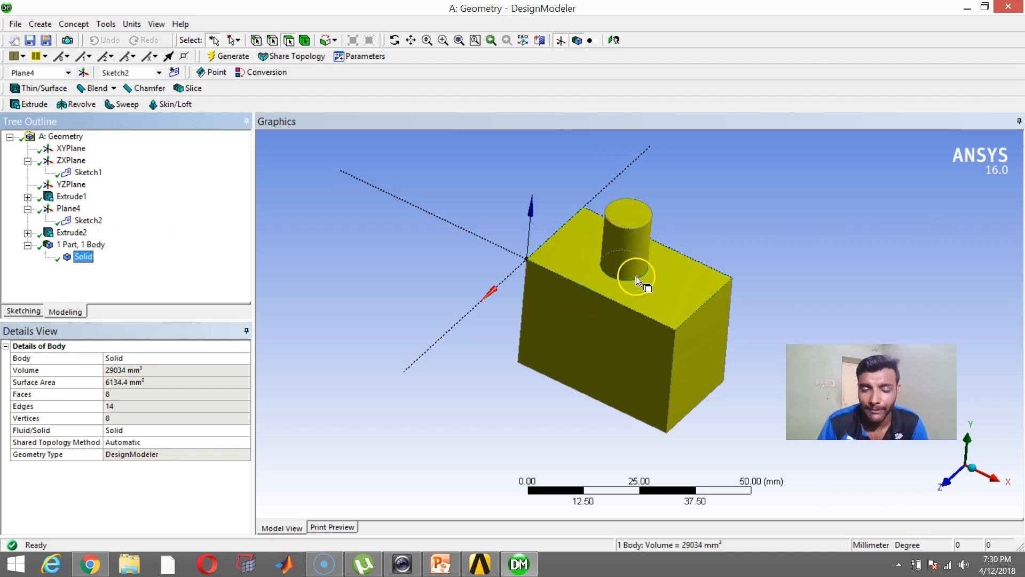
left_click(446, 157)
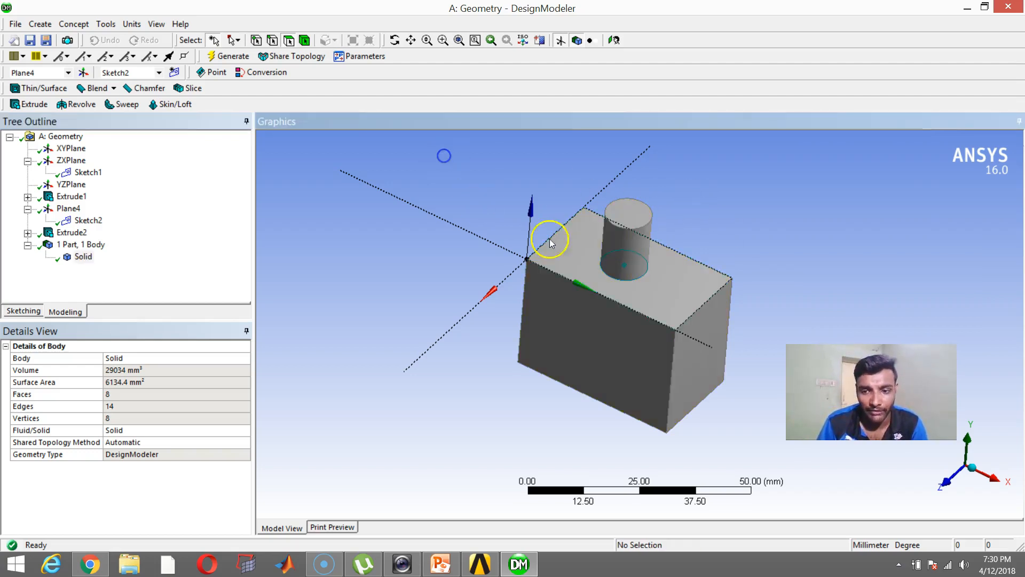
Step: Change the cylinder extrusion's operation to Add Frozen, regenerate the model, and check the availability of the Boolean operation
left_click(71, 232)
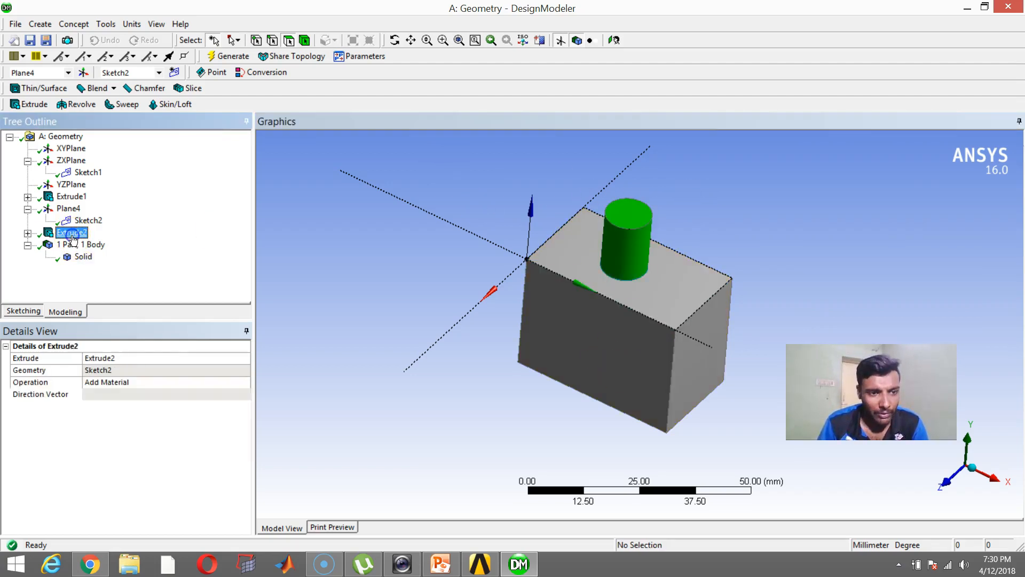
left_click(117, 382)
left_click(244, 382)
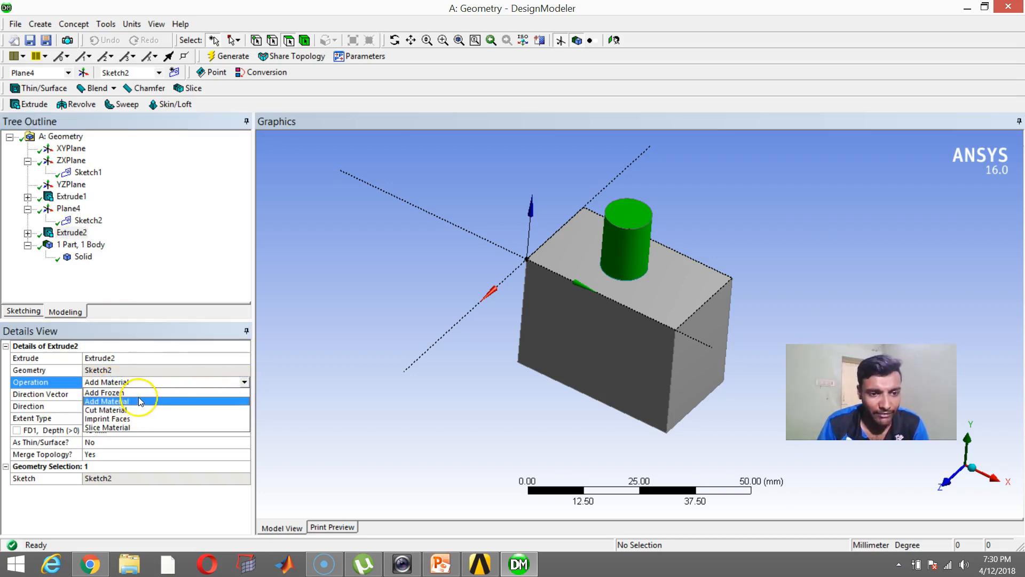
left_click(139, 392)
left_click(226, 56)
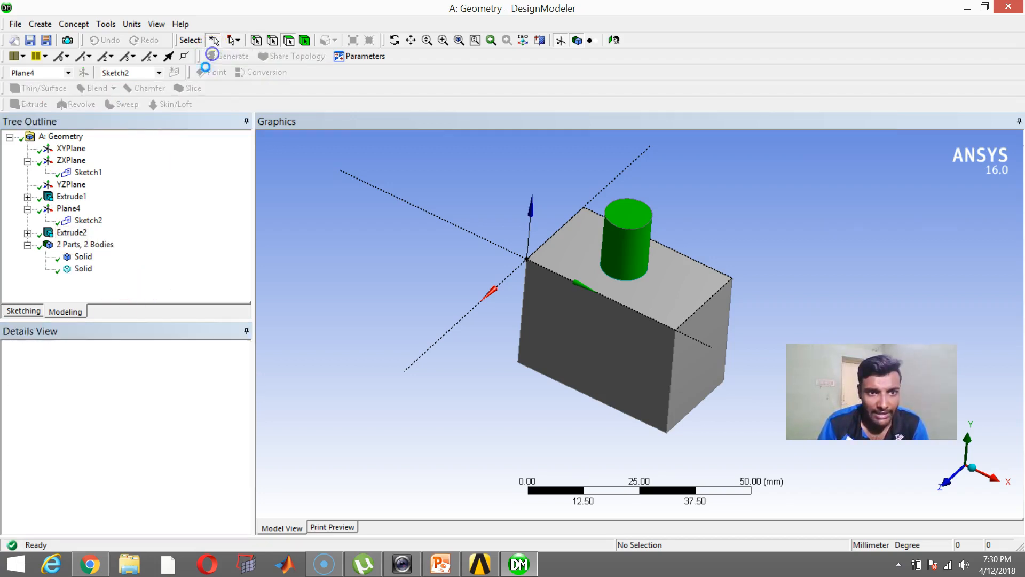
left_click(41, 24)
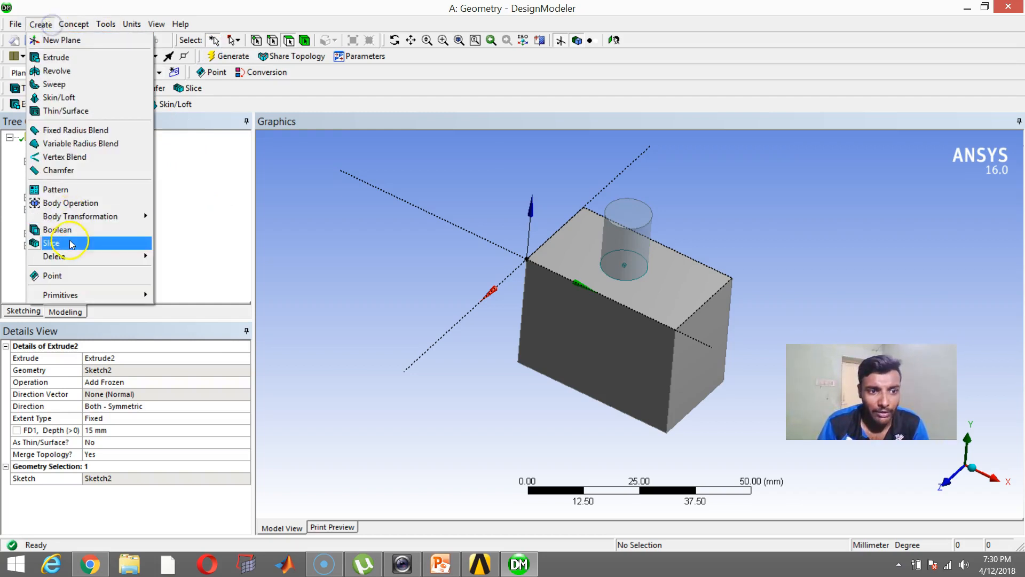
left_click(711, 191)
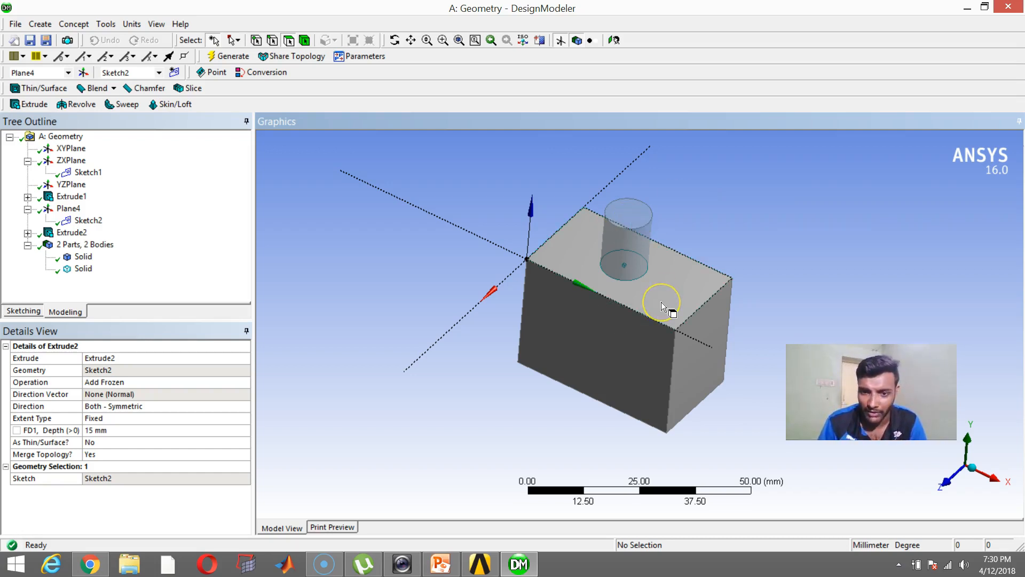
left_click(647, 254)
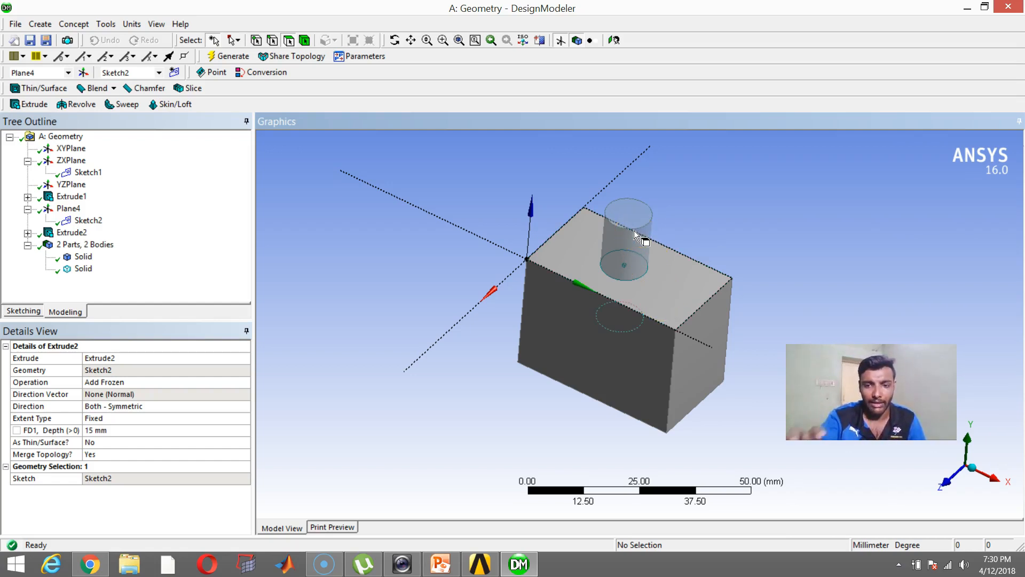
left_click(627, 292)
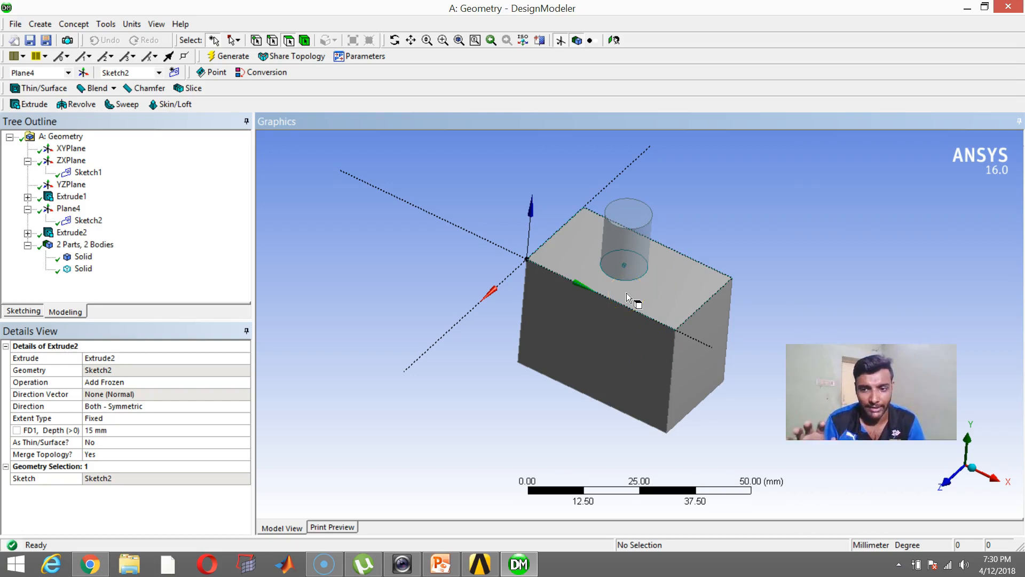
left_click(640, 248)
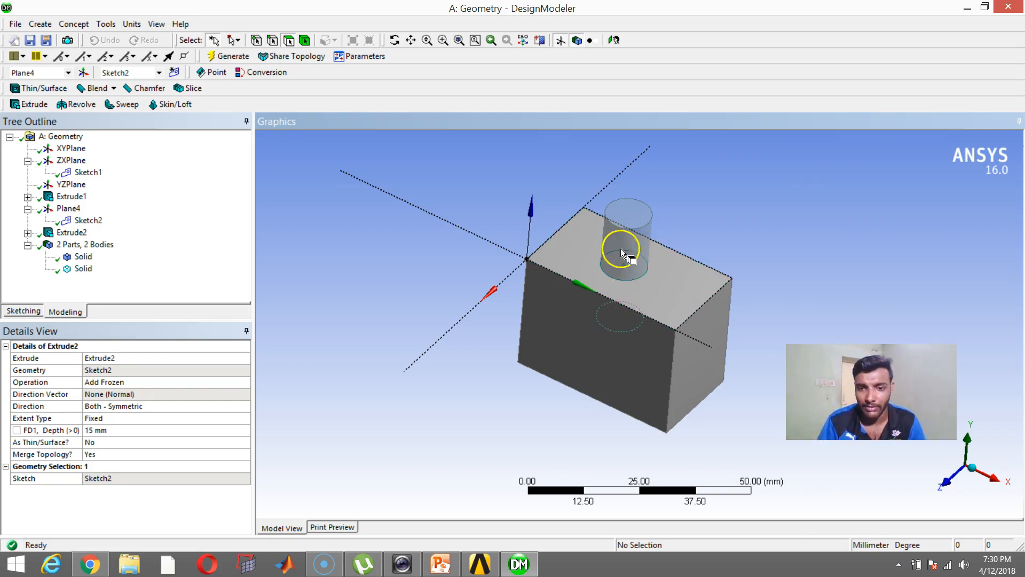
Step: Hide the block body to examine the cylinder on its own, and show all bodies again
right_click(84, 261)
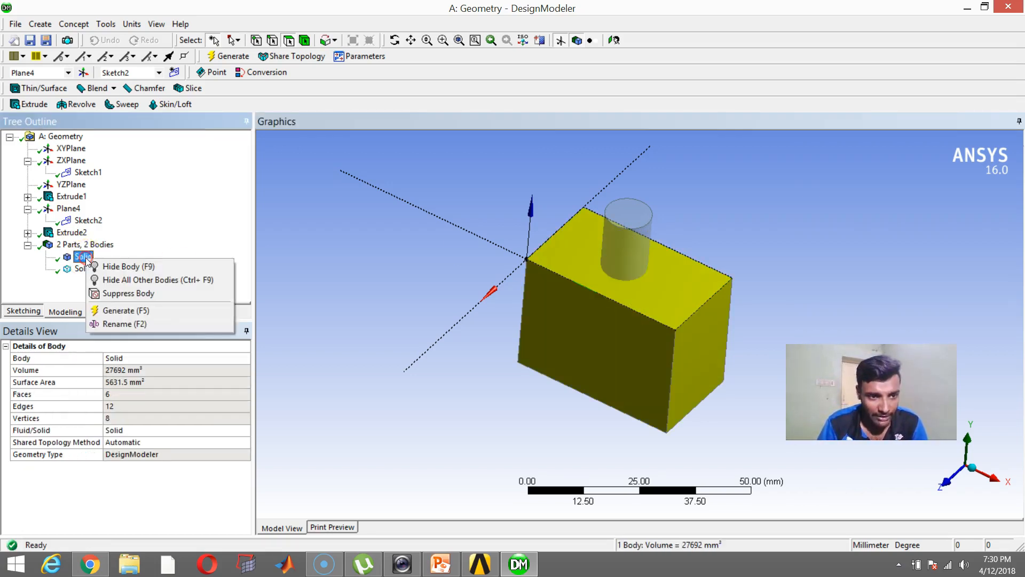
left_click(112, 267)
middle_click_drag(618, 301, 657, 261)
middle_click_drag(647, 200, 636, 260)
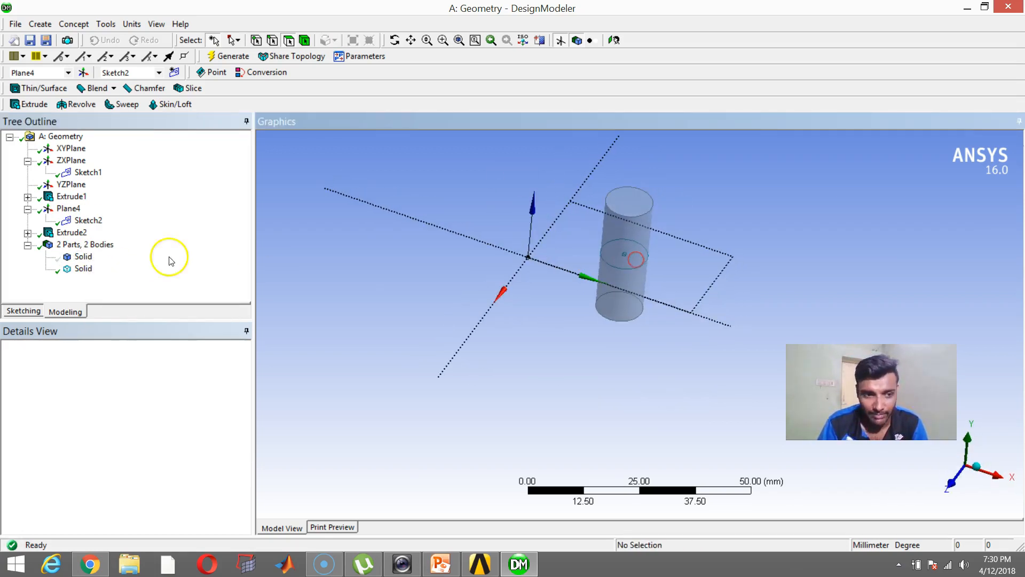
right_click(82, 257)
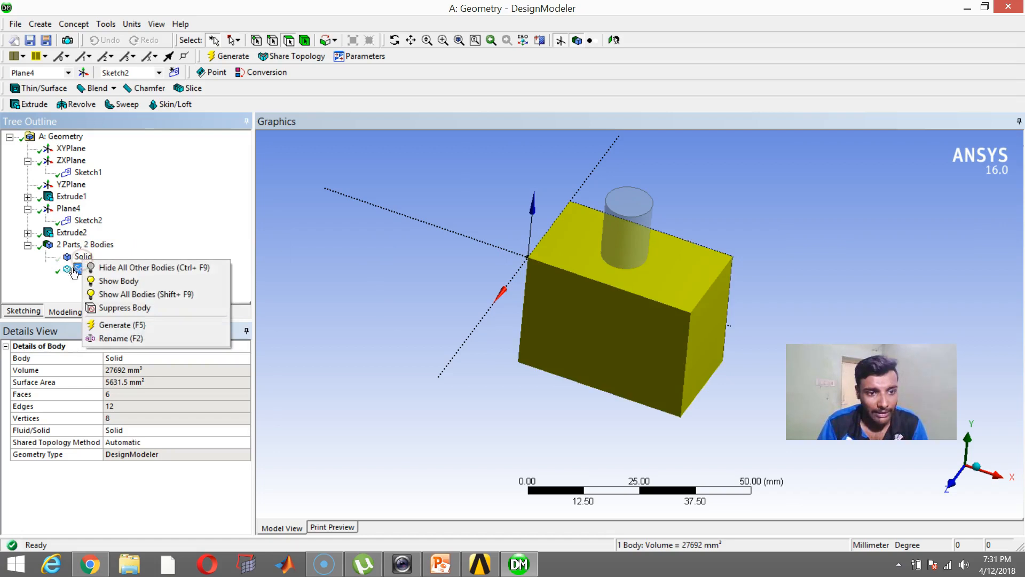
right_click(83, 268)
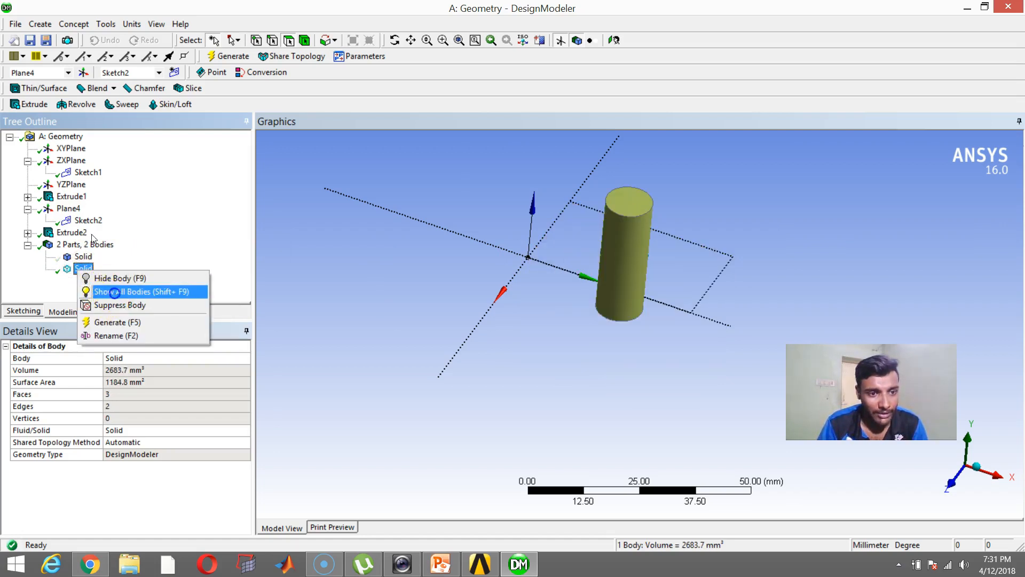
left_click(107, 291)
Step: Hide the block once more, view the cylinder from another angle, and bring both bodies back into view
left_click(85, 258)
right_click(85, 258)
left_click(112, 268)
middle_click_drag(748, 219, 766, 241)
right_click(91, 259)
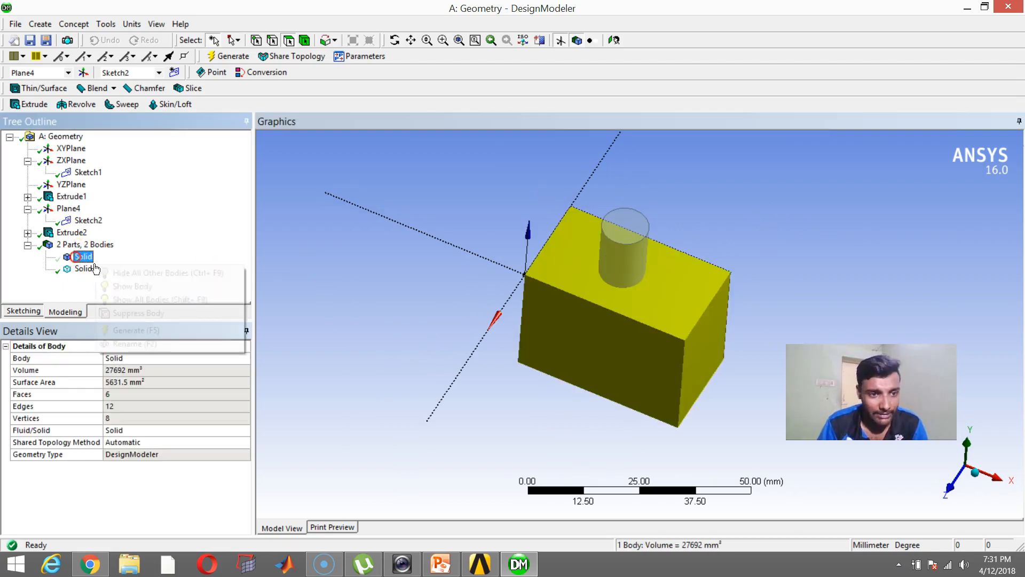
left_click(124, 299)
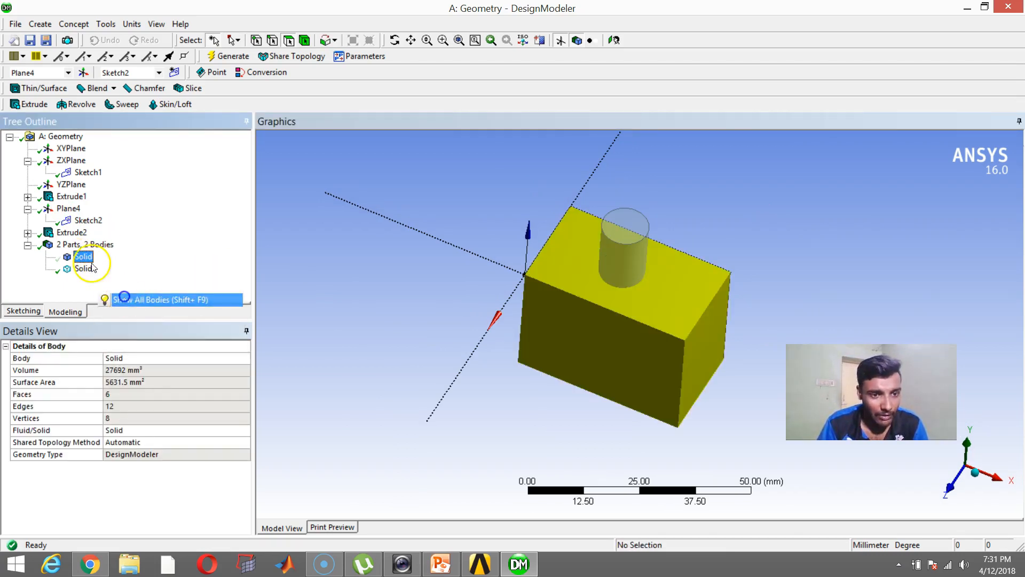
Step: Hide the cylinder body to examine the block alone, and show all bodies again
right_click(84, 268)
left_click(112, 276)
middle_click_drag(595, 257, 593, 227)
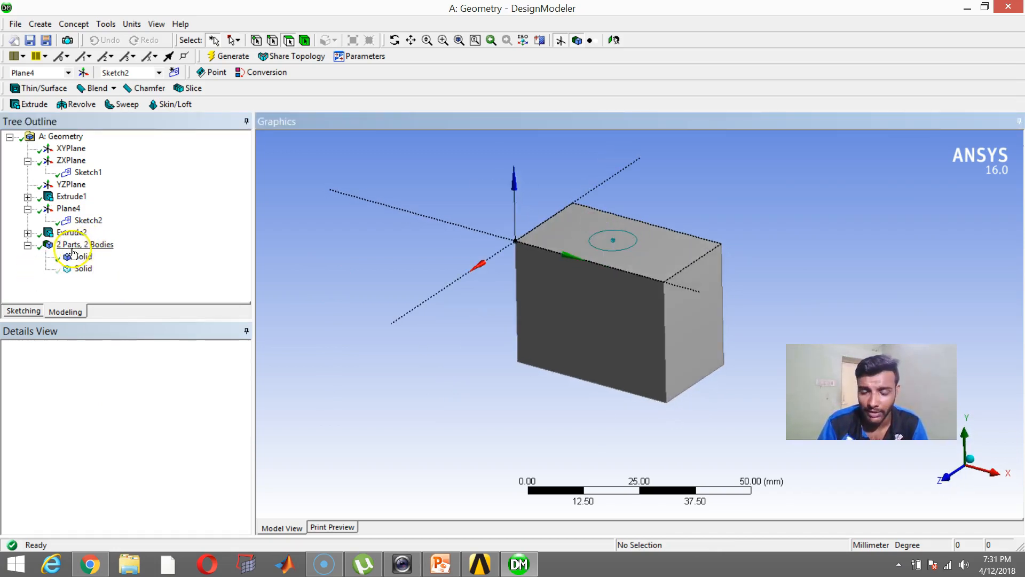
right_click(82, 269)
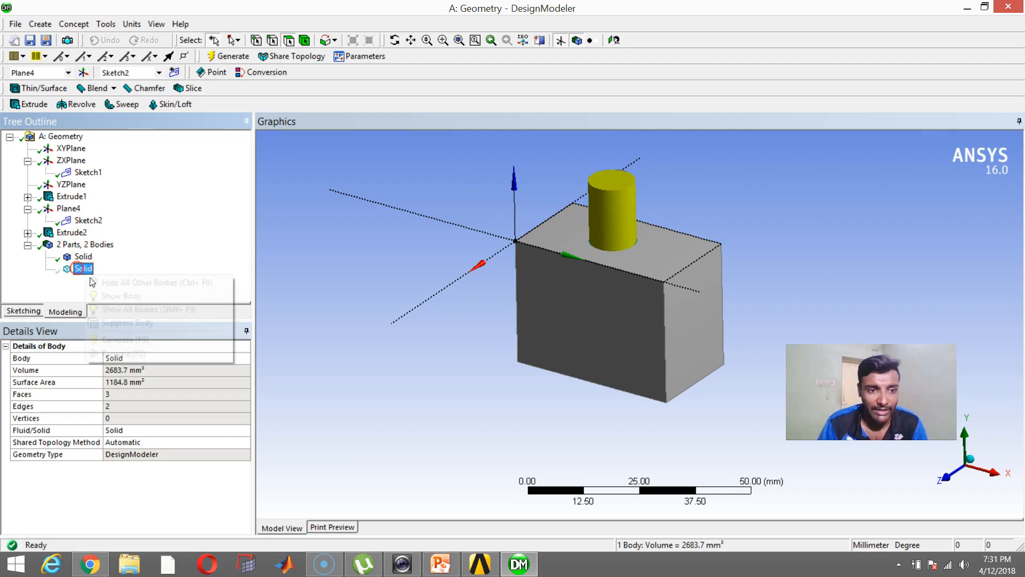
left_click(115, 309)
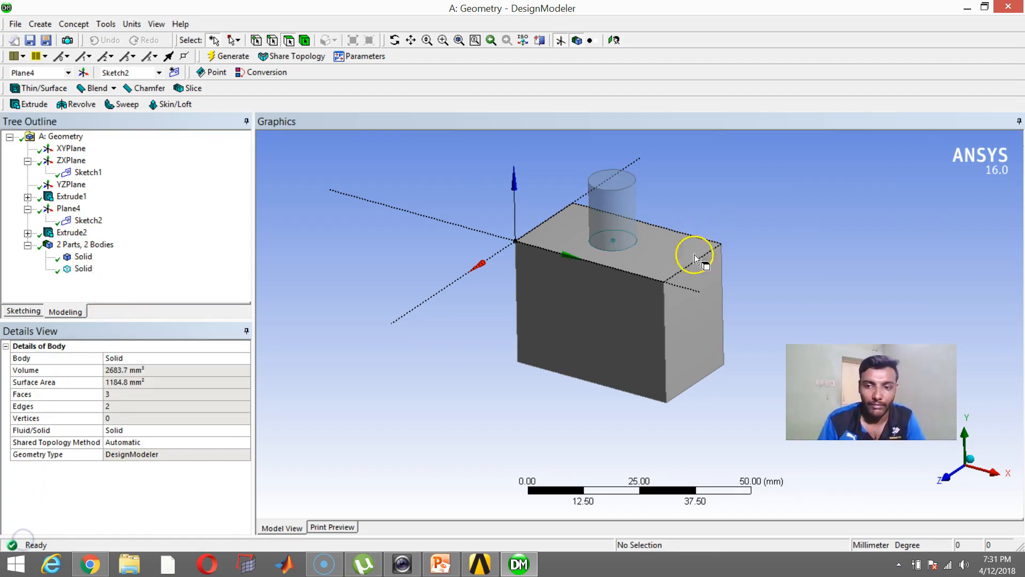
Step: Create a Unite Boolean with the block and cylinder as tool bodies, generate it, and inspect the solid in the body list
left_click(40, 24)
left_click(80, 230)
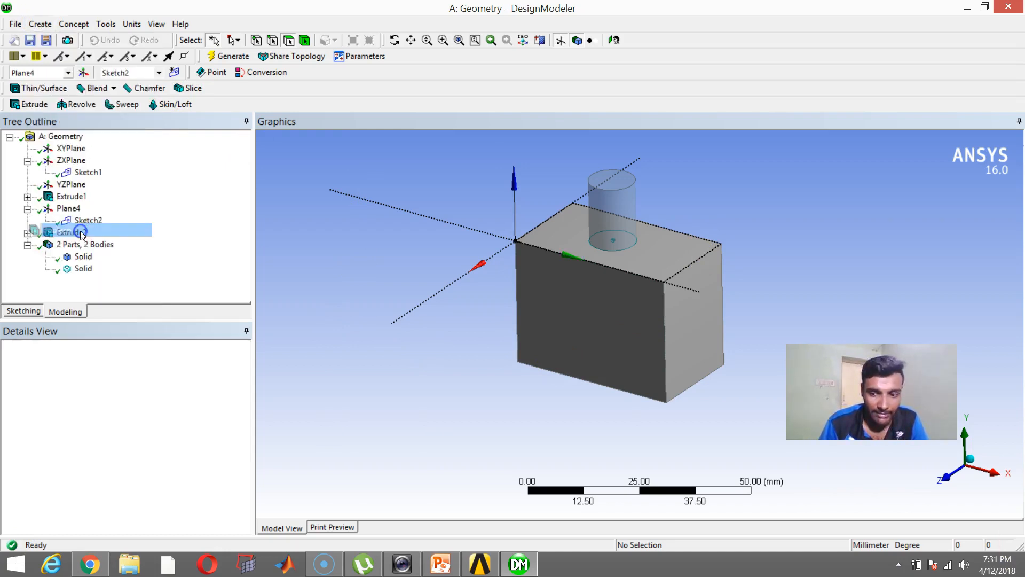
left_click(74, 370)
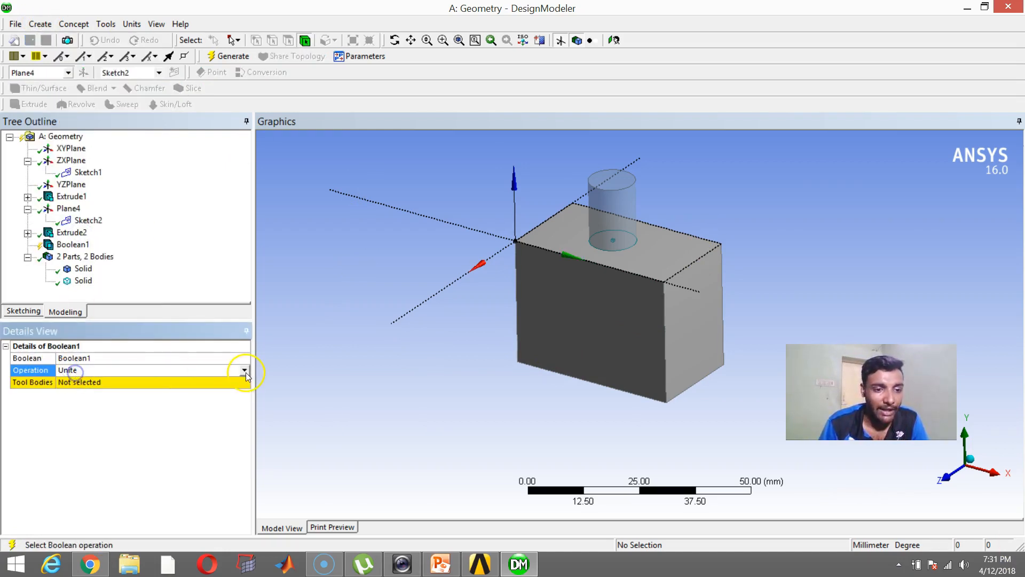
left_click(244, 370)
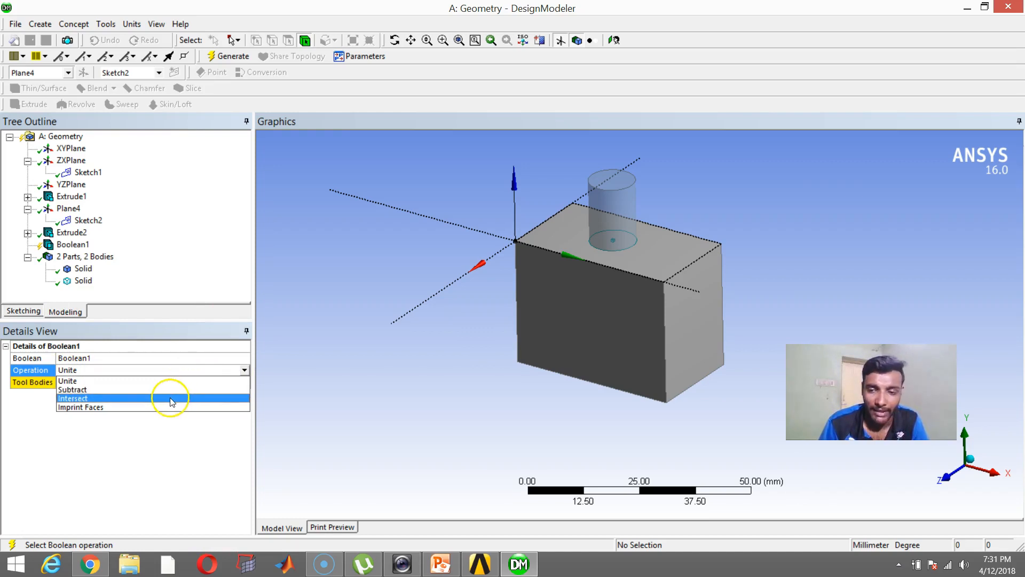
left_click(160, 381)
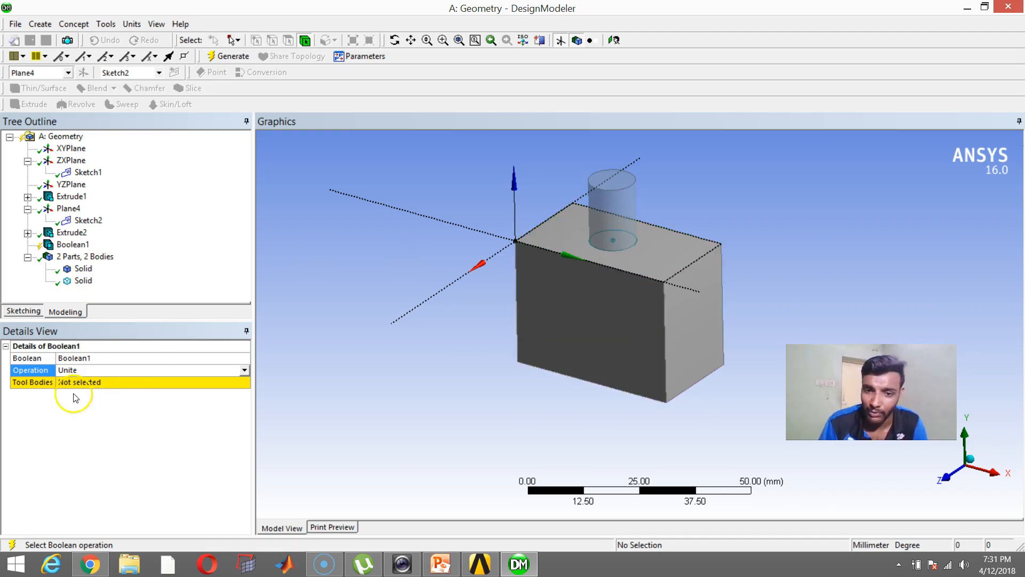
left_click(592, 235)
left_click(581, 266, "ctrl")
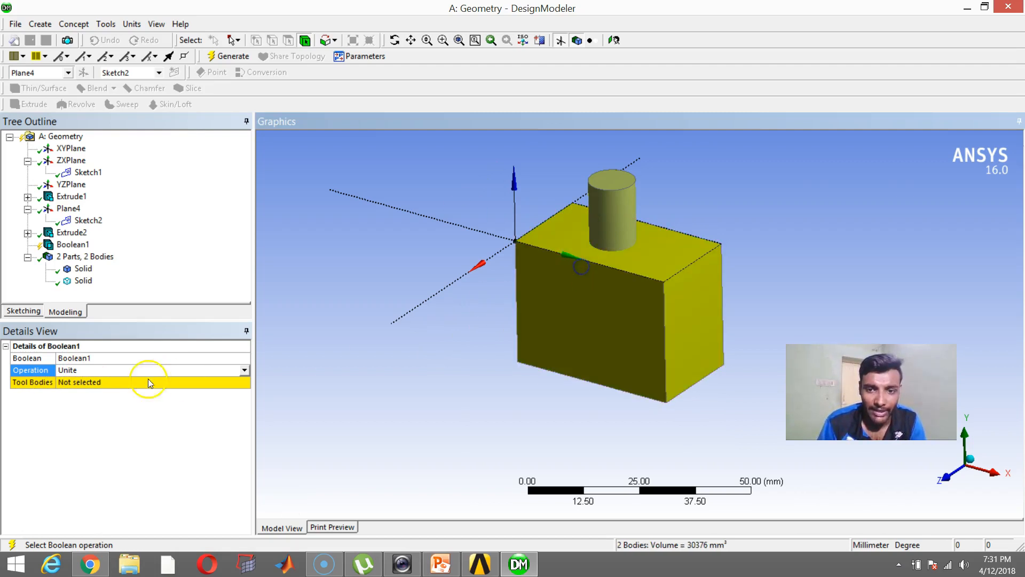
left_click(88, 382)
left_click(89, 382)
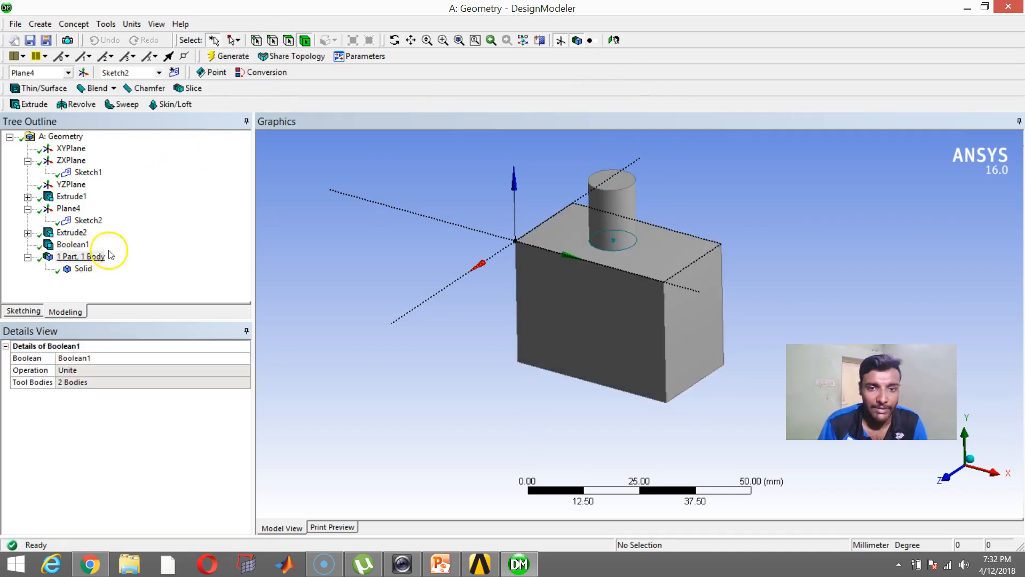
left_click(82, 268)
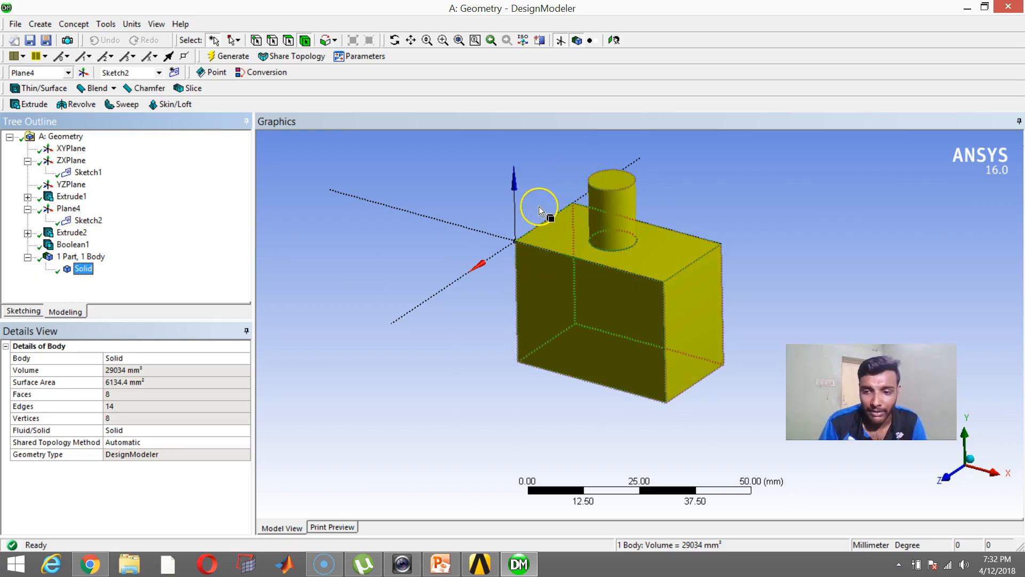
Step: Delete the Unite Boolean and check the block and cylinder individually in the body list
right_click(73, 244)
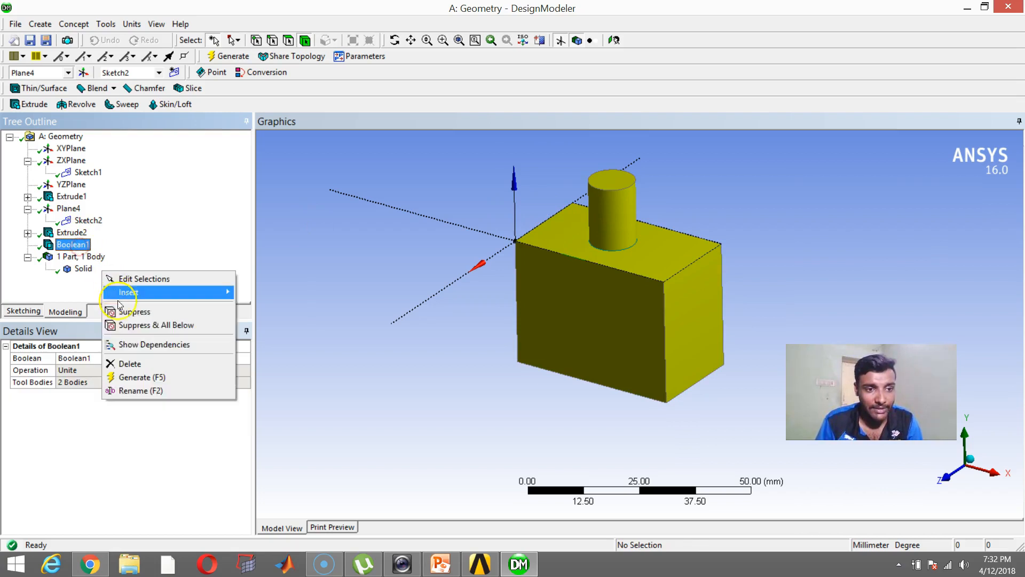
left_click(131, 362)
left_click(477, 329)
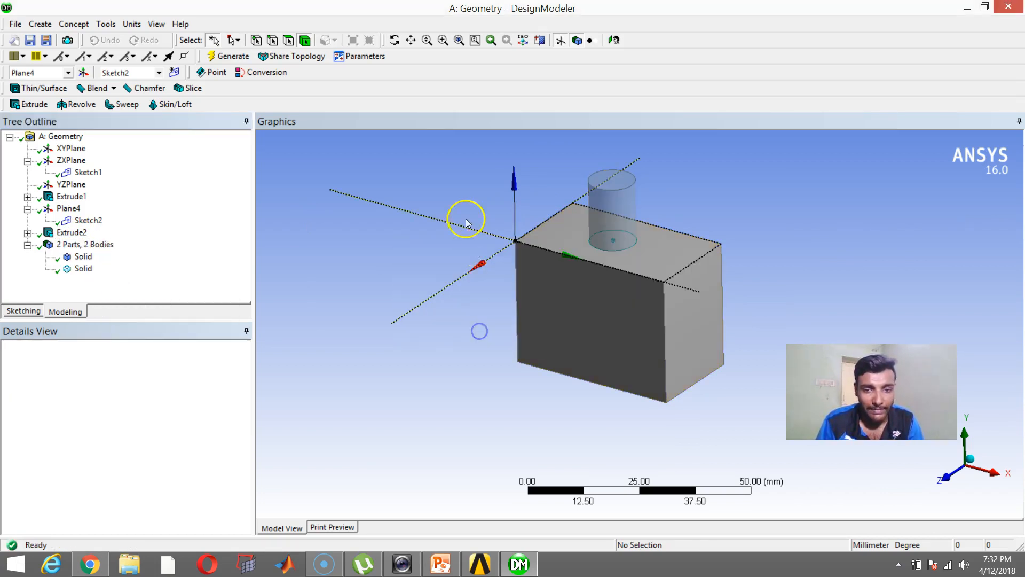
left_click(76, 258)
left_click(82, 268)
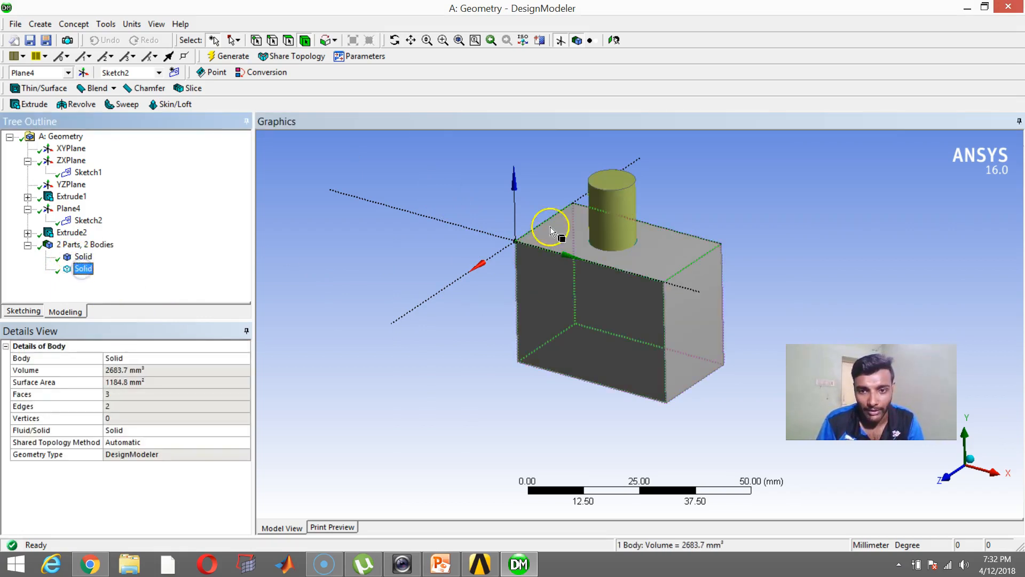
left_click(404, 204)
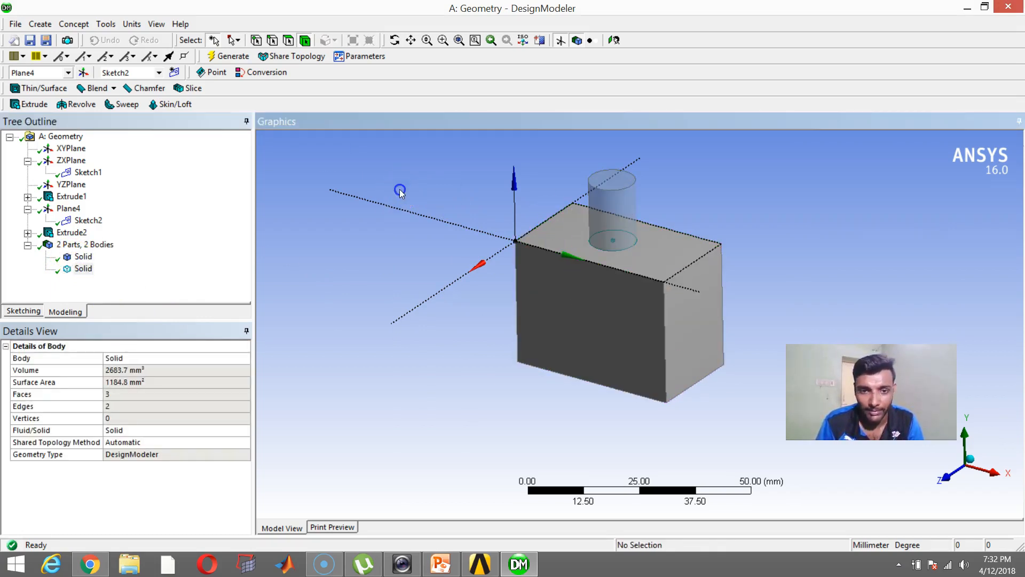
Step: Create a new Boolean feature and set its operation to Subtract
left_click(41, 24)
left_click(85, 229)
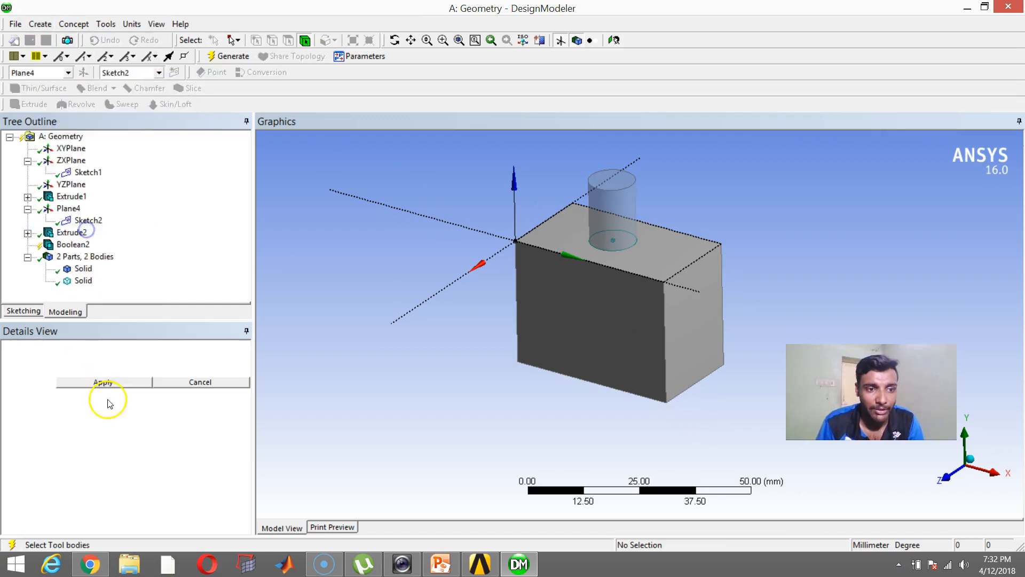
left_click(144, 370)
left_click(144, 369)
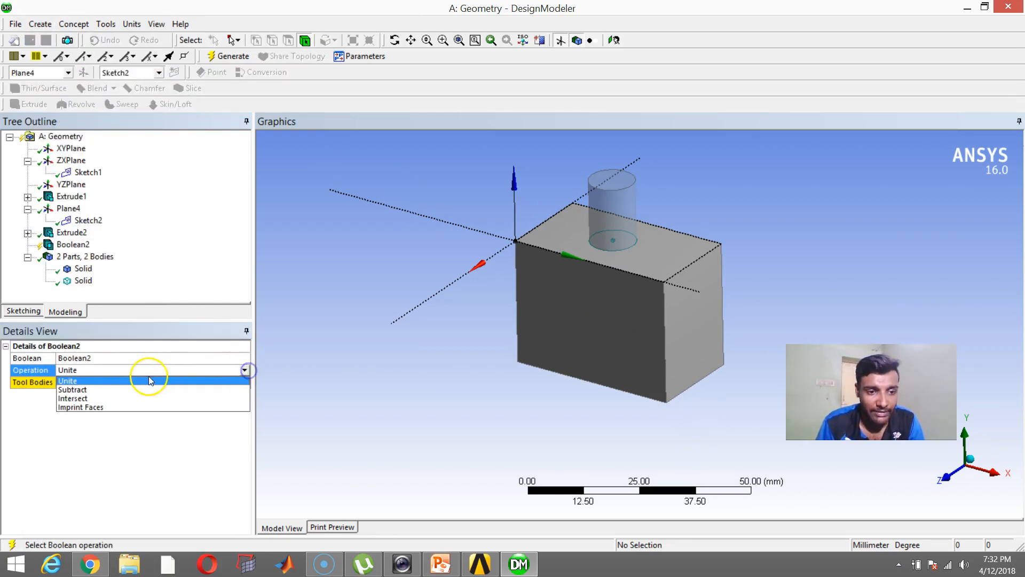
left_click(106, 392)
left_click(112, 310)
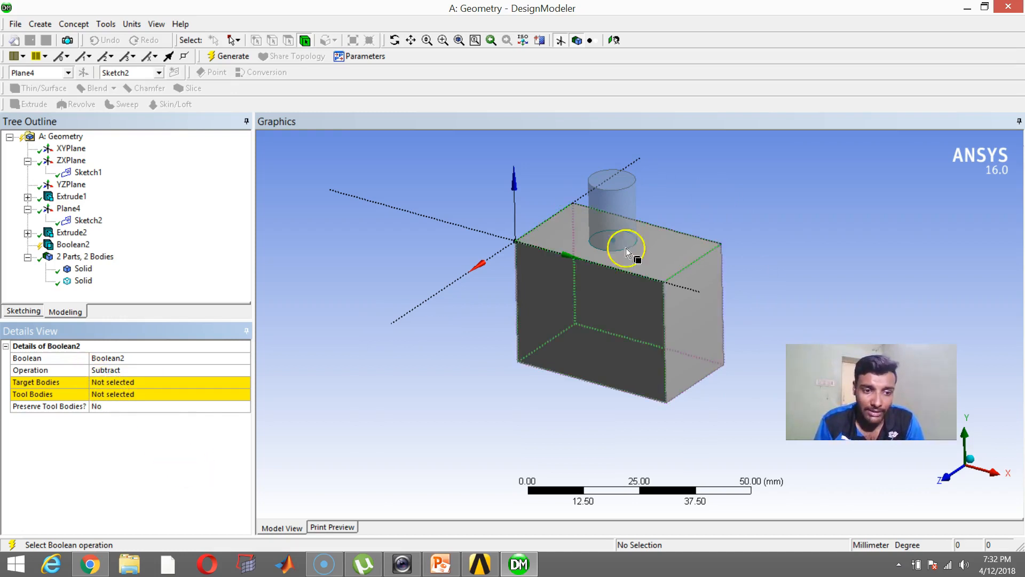
Step: Set the block as the target body and the cylinder as the tool body, generate the subtraction, and inspect the hole
left_click(118, 383)
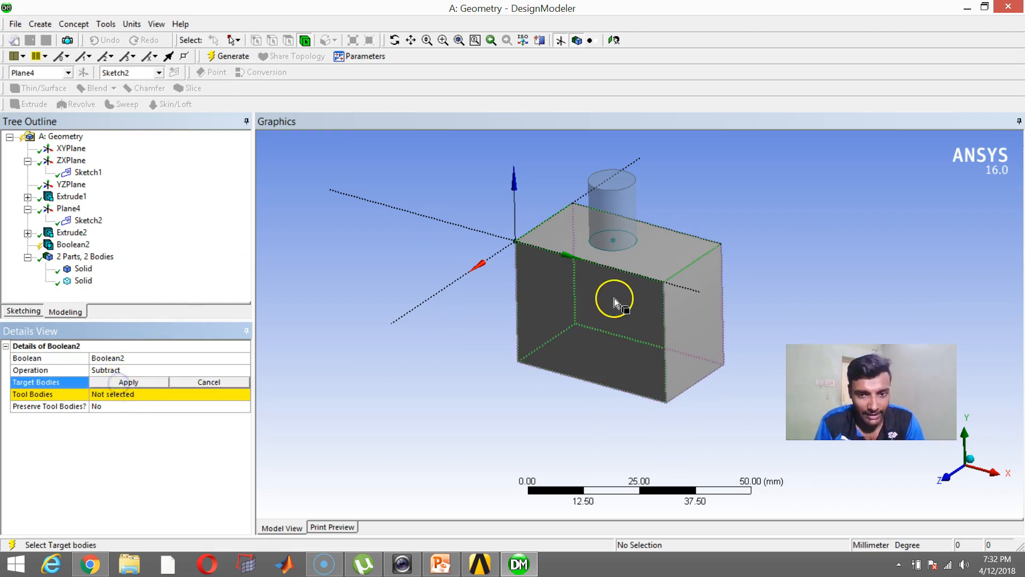
left_click(614, 298)
left_click(124, 382)
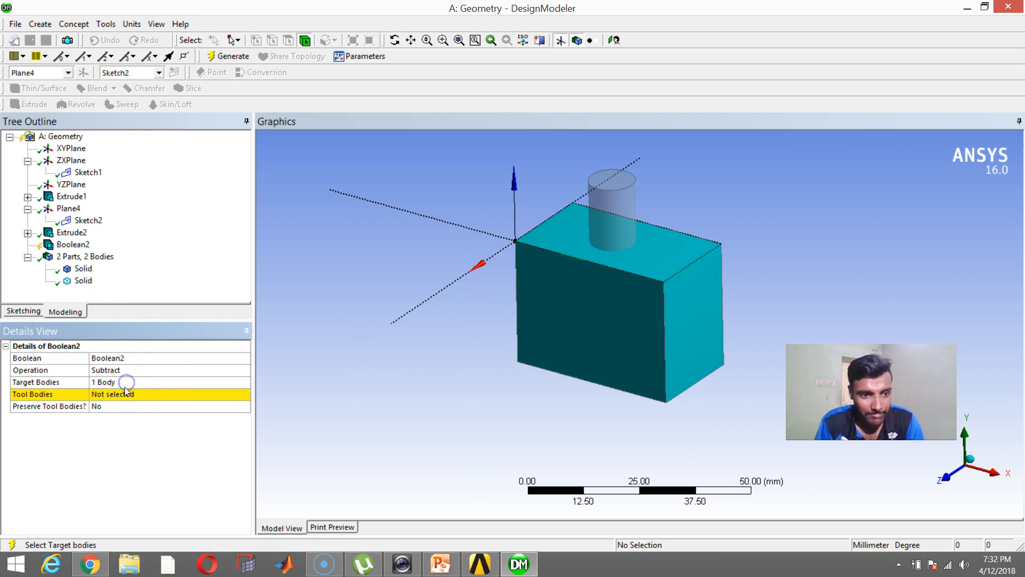
left_click(119, 394)
left_click(620, 191)
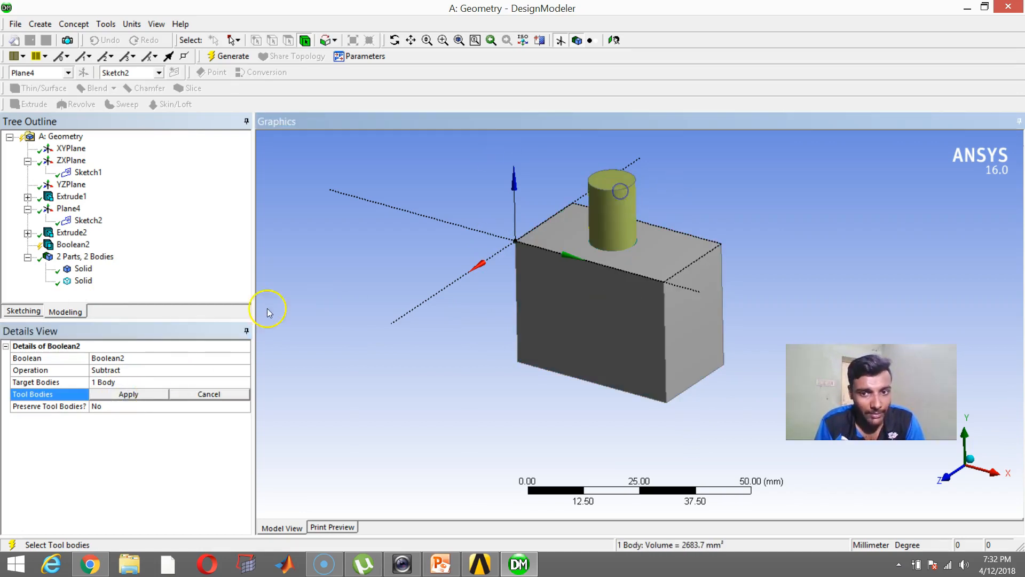
left_click(103, 395)
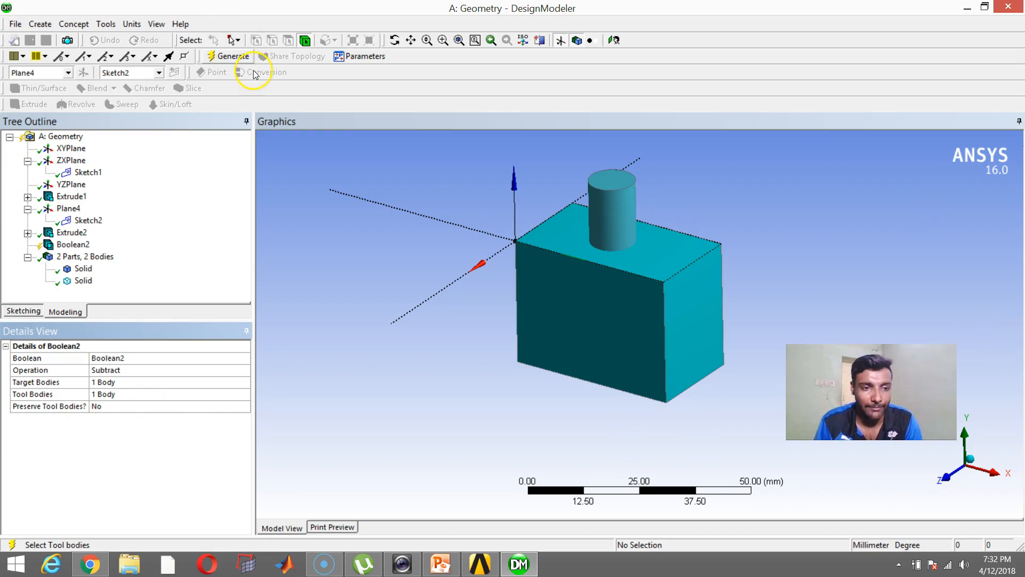
left_click(229, 56)
middle_click_drag(514, 174, 499, 217)
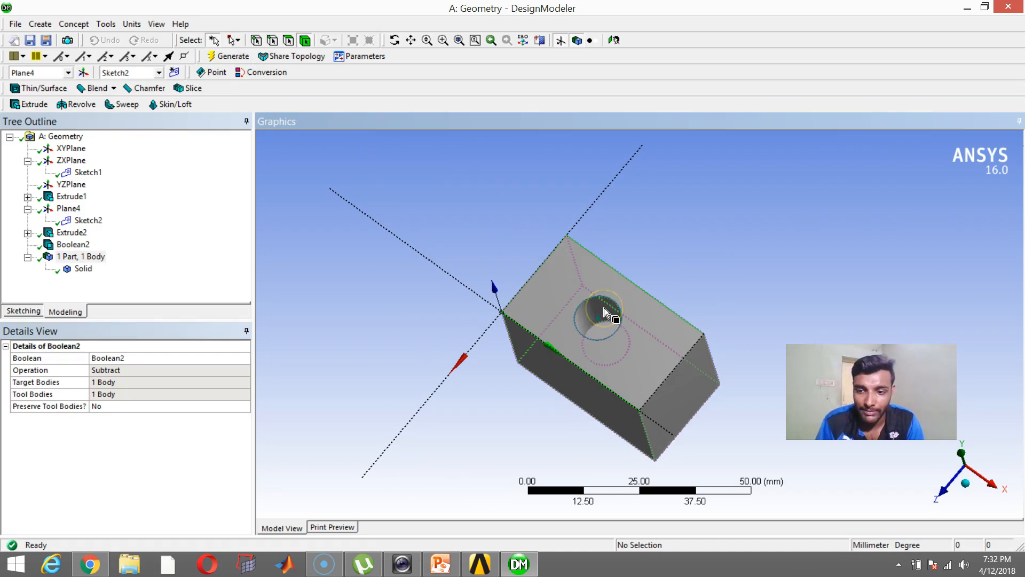
middle_click_drag(694, 260, 724, 222)
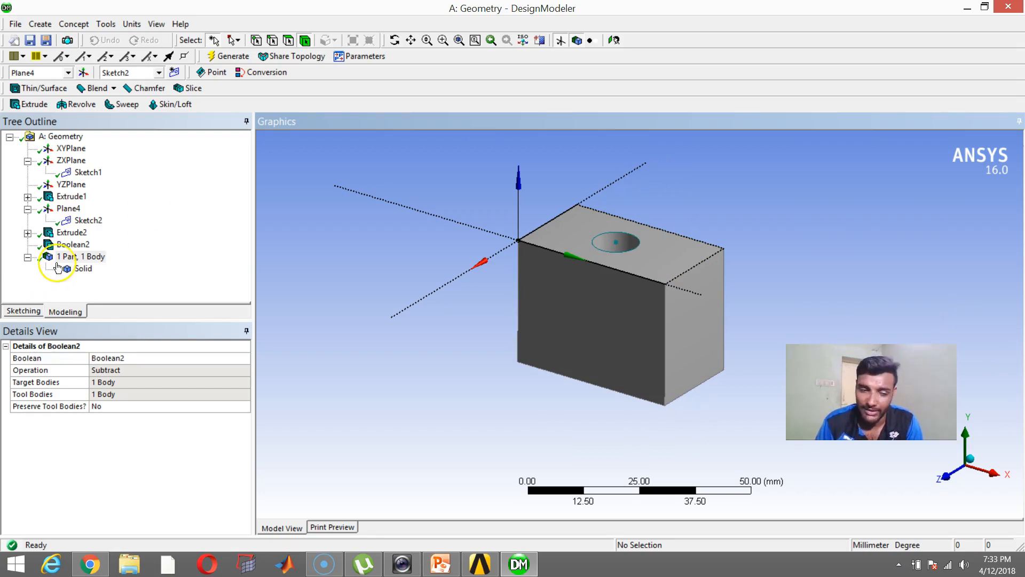
Step: Edit the Subtract Boolean to use the cylinder as target body and the block as tool body, generate it, and inspect the remaining solid
right_click(72, 245)
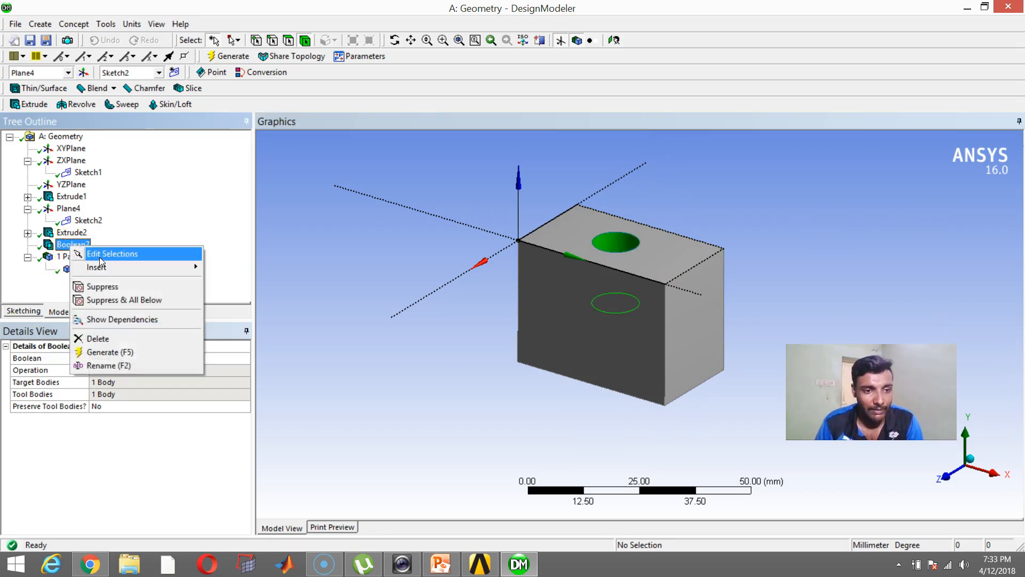
left_click(100, 255)
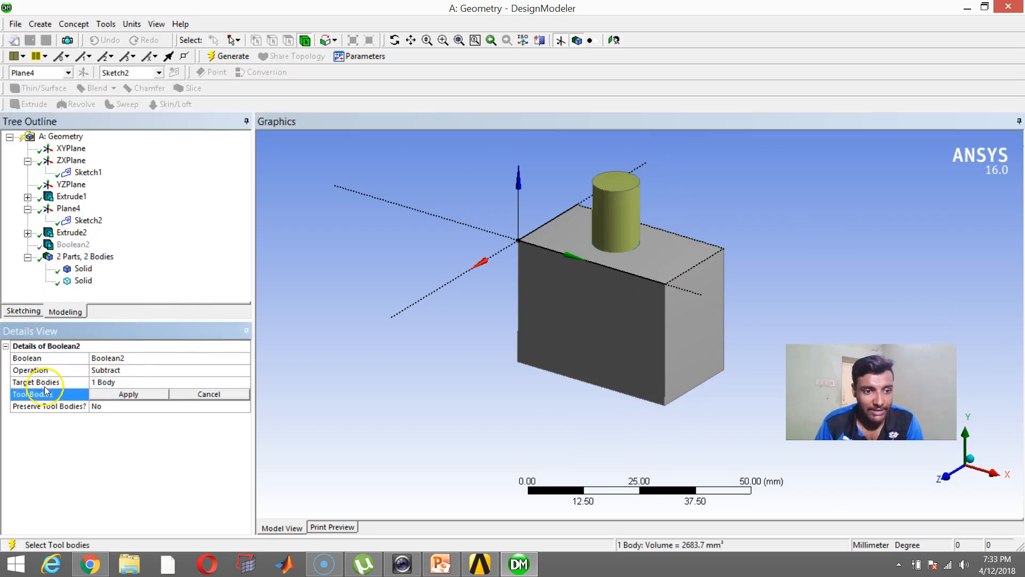
left_click(565, 298)
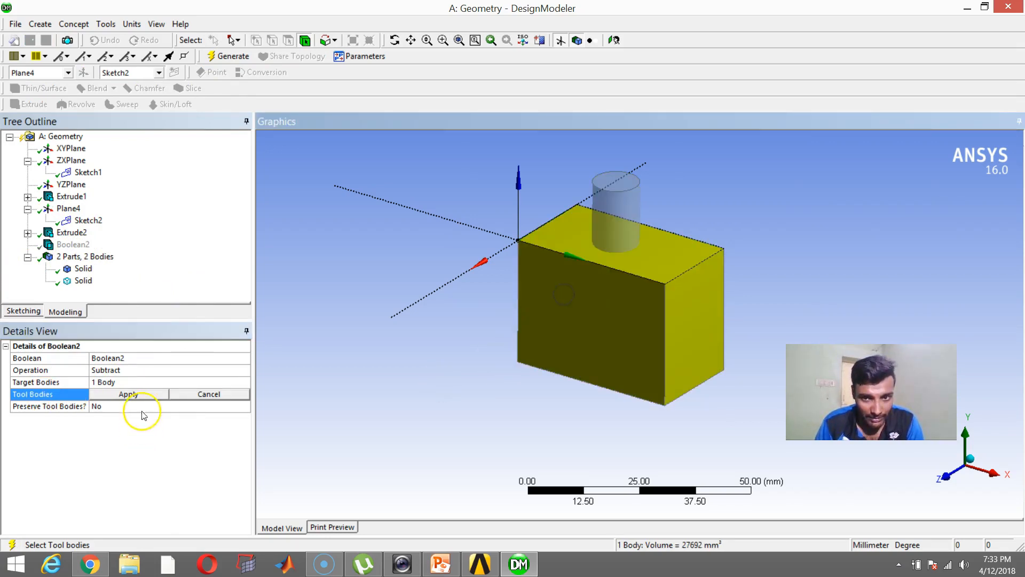
left_click(129, 394)
left_click(119, 383)
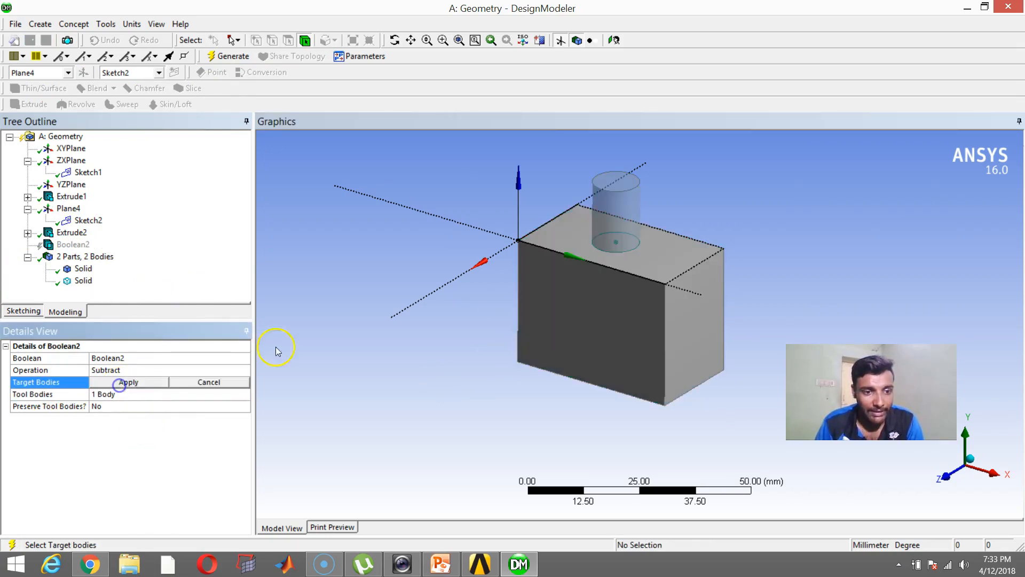
left_click(609, 207)
left_click(128, 383)
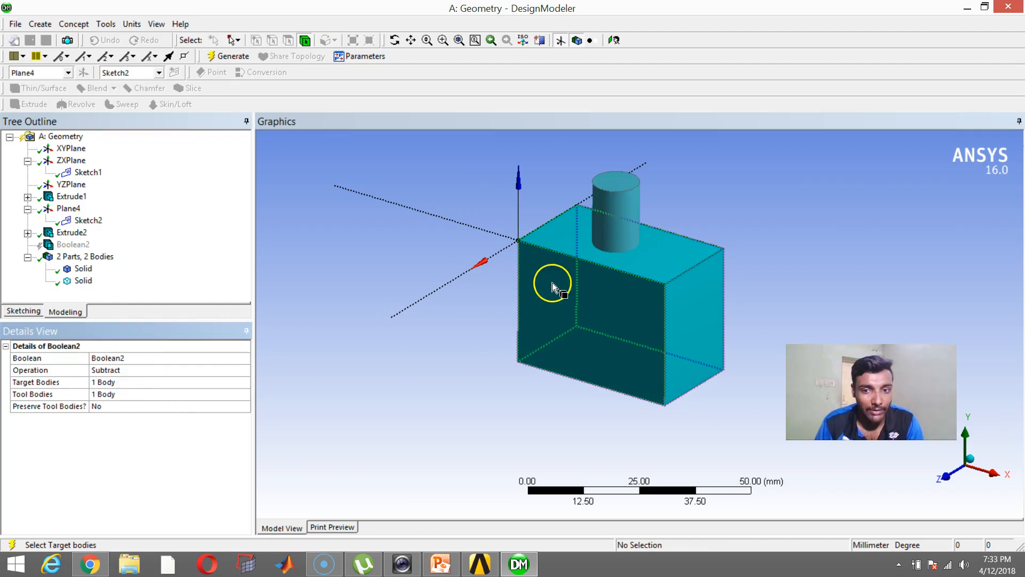
left_click(4, 8)
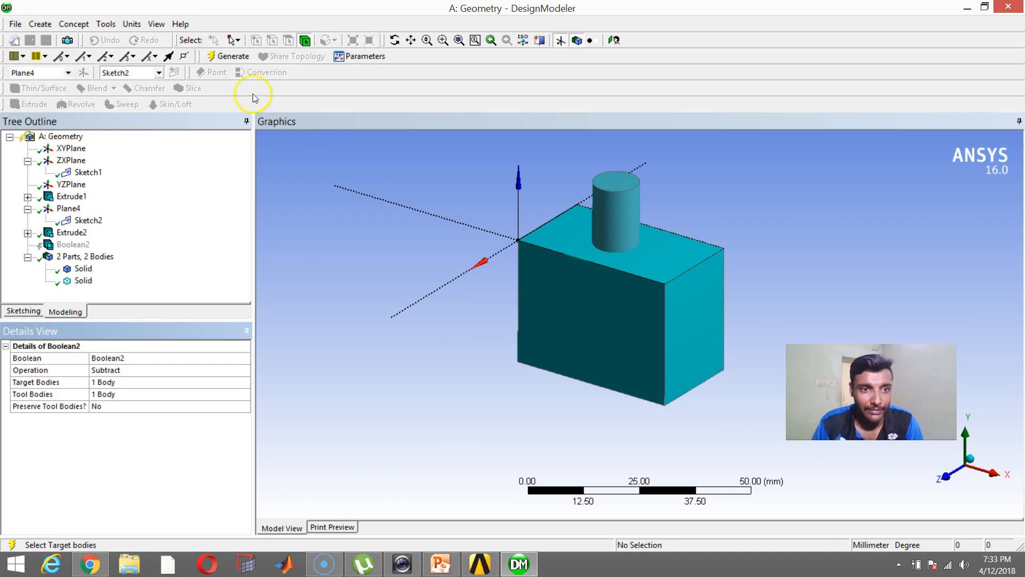
left_click(230, 56)
mouse_move(647, 287)
middle_mouse_down()
mouse_move(661, 258)
mouse_move(658, 298)
middle_mouse_up()
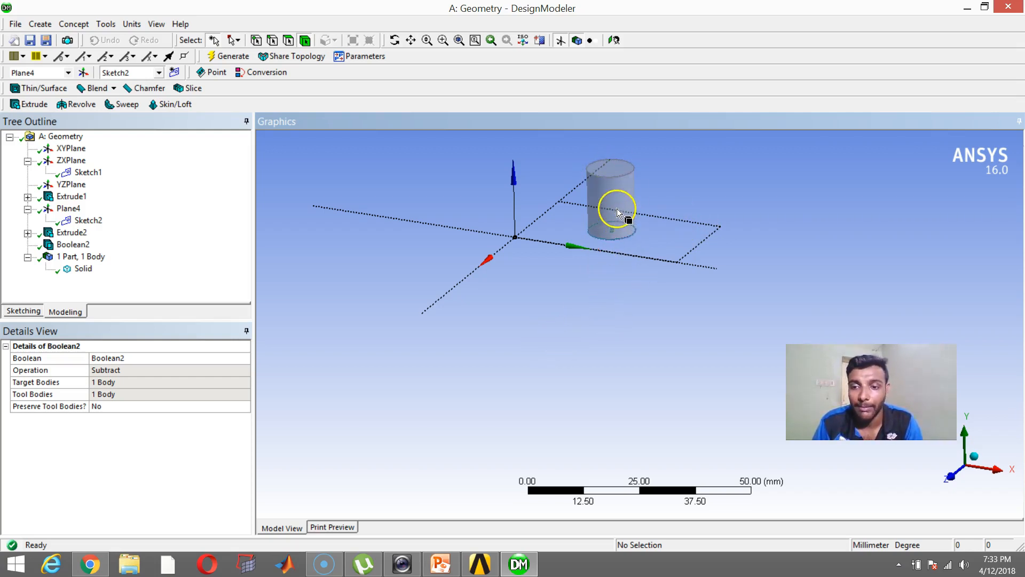
Step: Delete the Subtract Boolean from the model and confirm the deletion
left_click(73, 244)
right_click(75, 244)
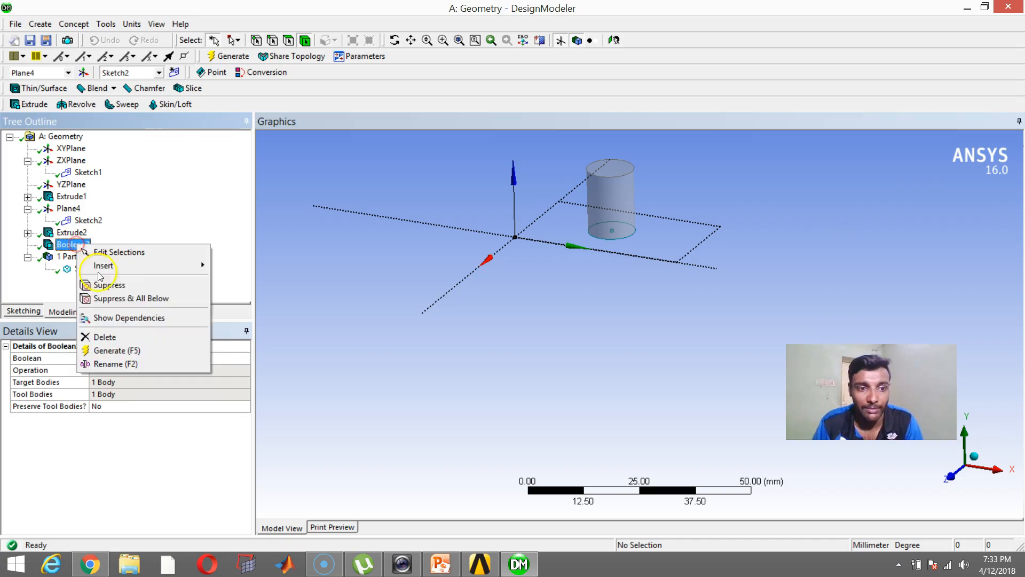
left_click(111, 337)
left_click(480, 328)
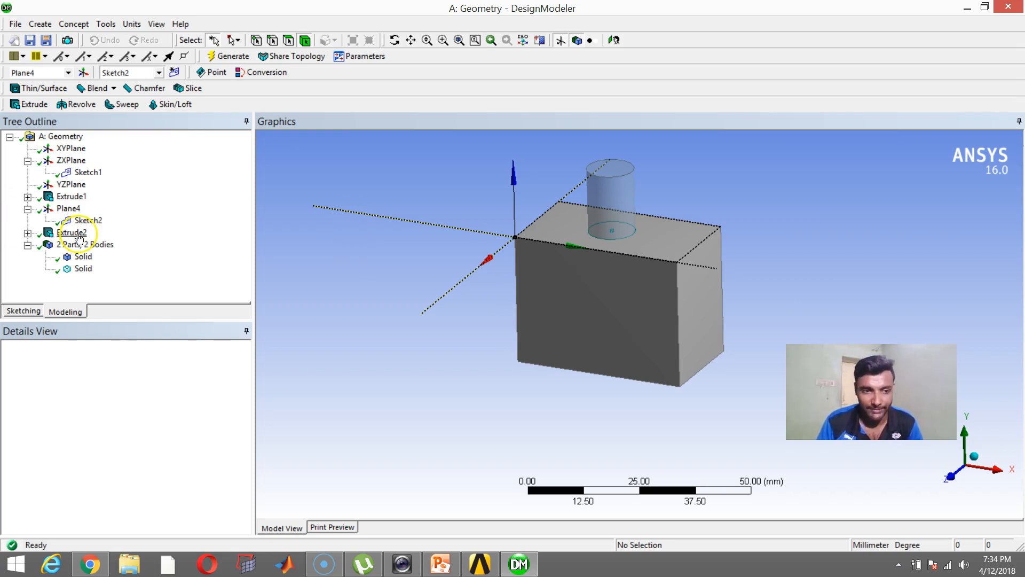
Step: Create a new Boolean feature and set its operation to Intersect
key("alt+c")
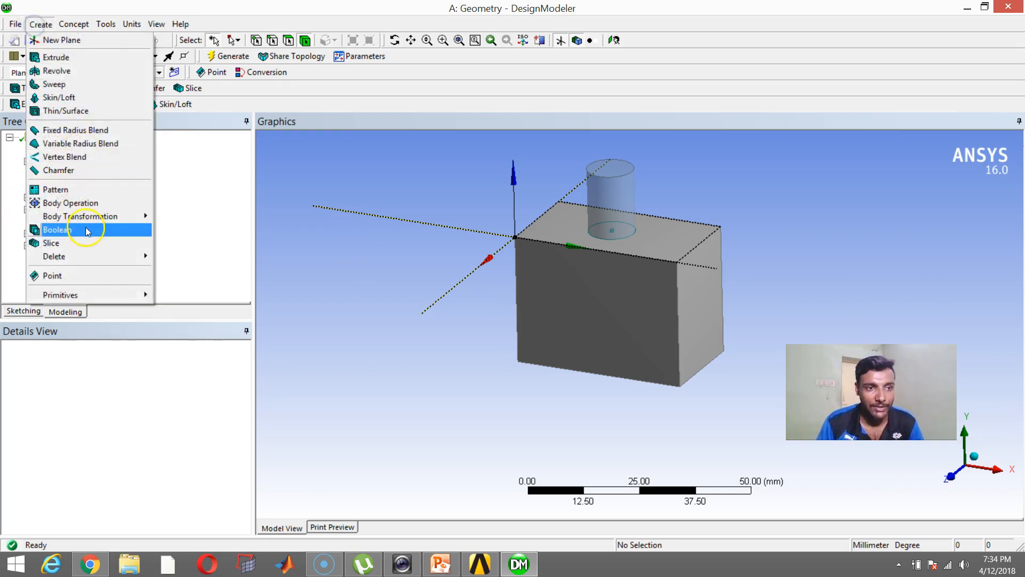
left_click(86, 228)
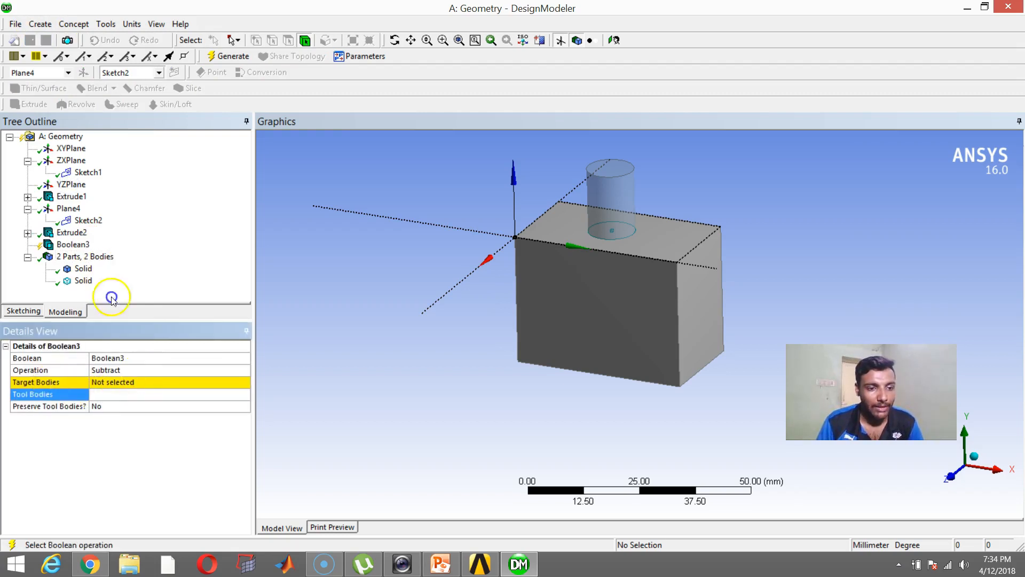
left_click(138, 370)
left_click(243, 370)
left_click(179, 396)
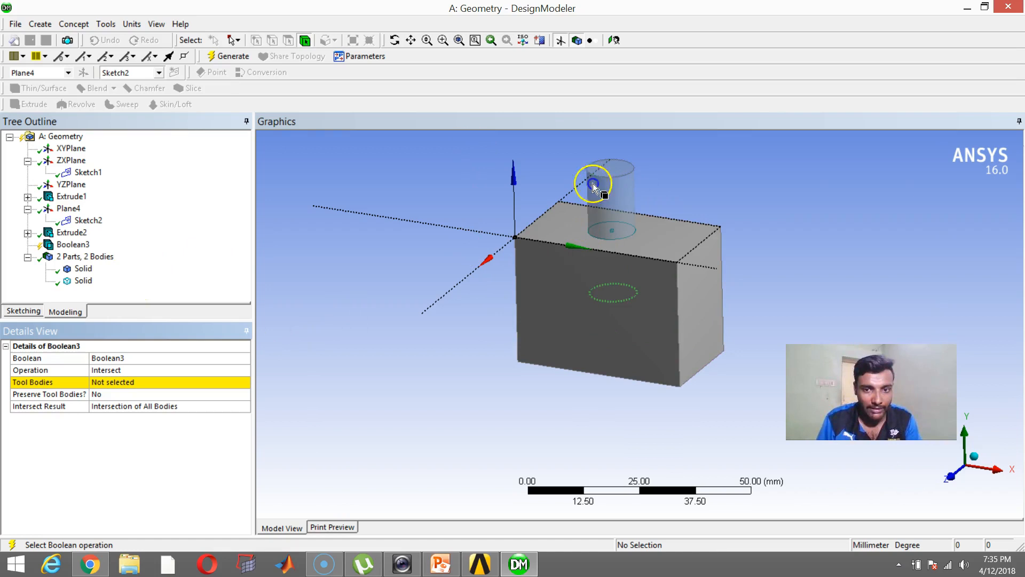
Step: Set the cylinder and block as the tool bodies, generate the intersection, and inspect the resulting solid
left_click(610, 190)
left_click(630, 296, "ctrl")
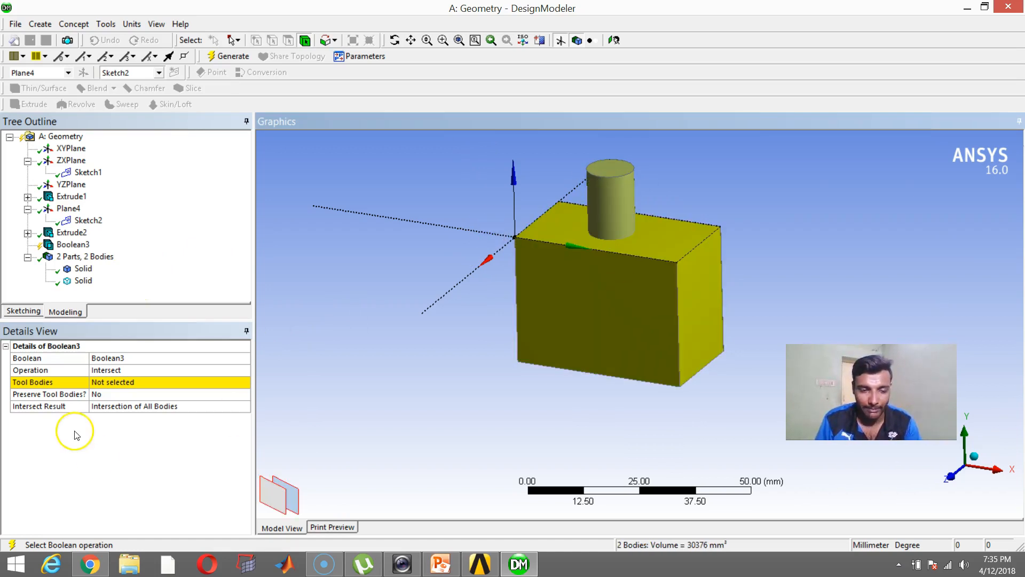
left_click(107, 382)
left_click(111, 382)
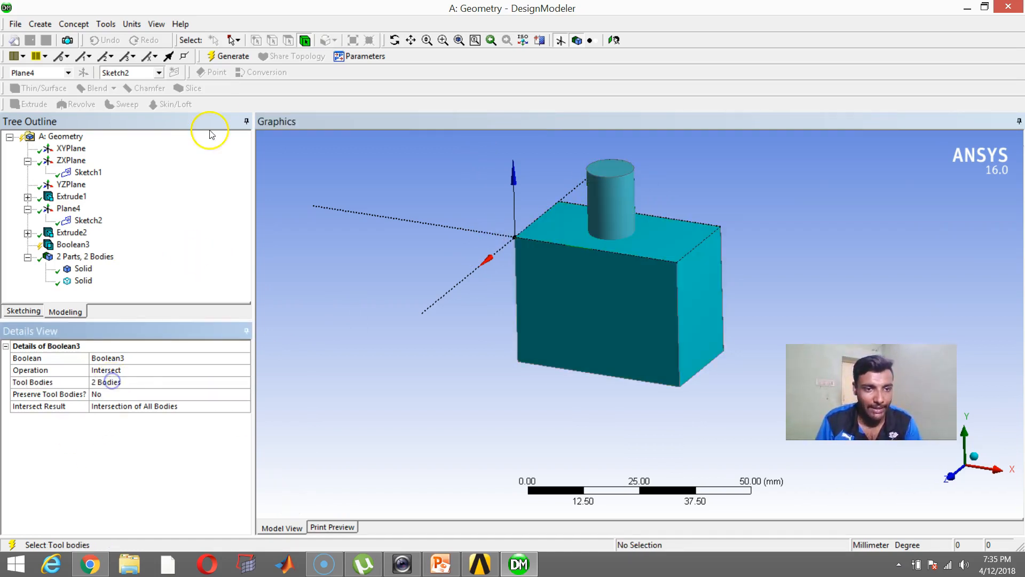
left_click(229, 56)
middle_click_drag(580, 323, 636, 382)
middle_click_drag(601, 304, 591, 335)
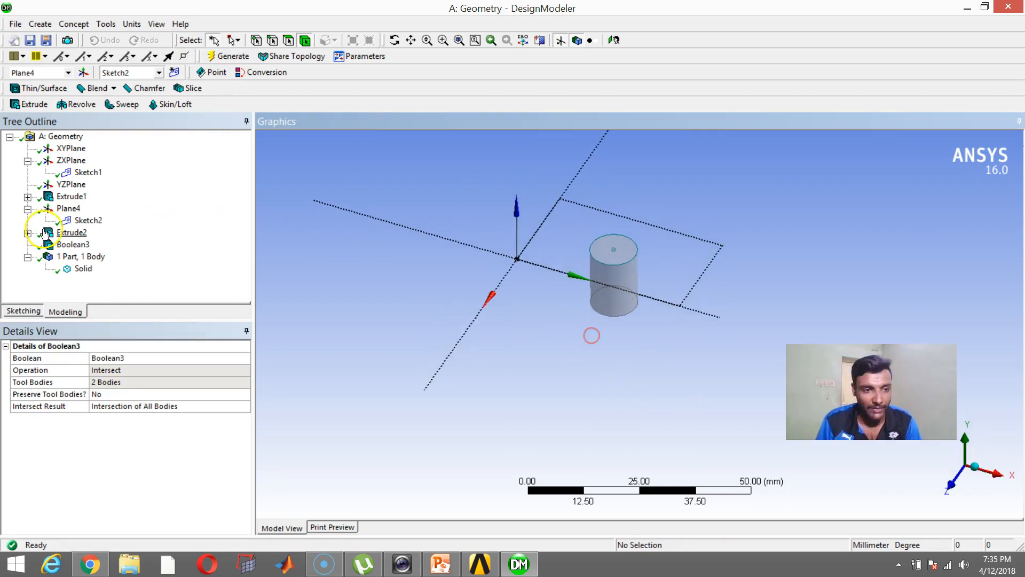
Step: Delete the Intersect Boolean from the model and confirm the deletion
left_click(74, 244)
right_click(128, 267)
left_click(156, 359)
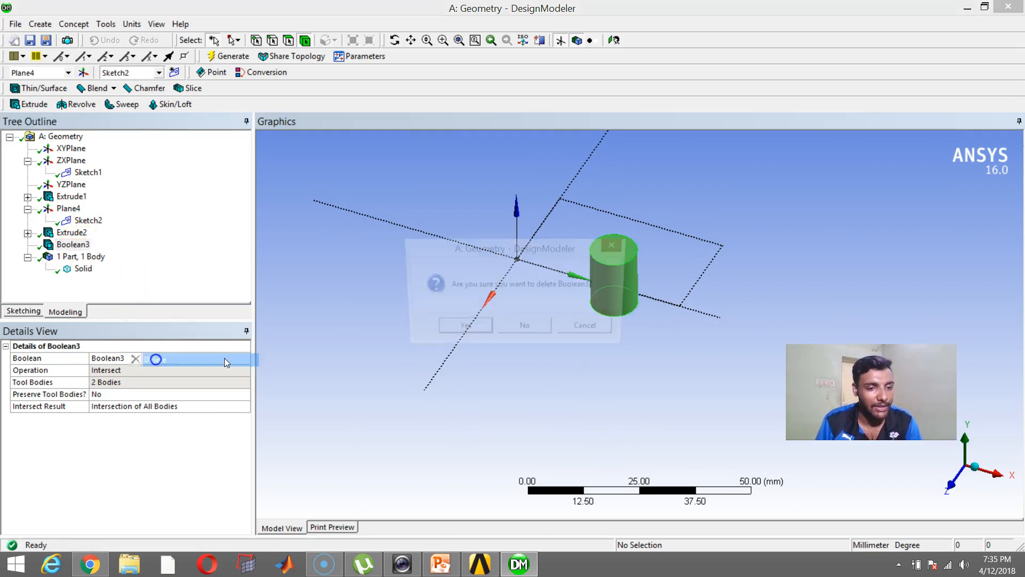
left_click(460, 328)
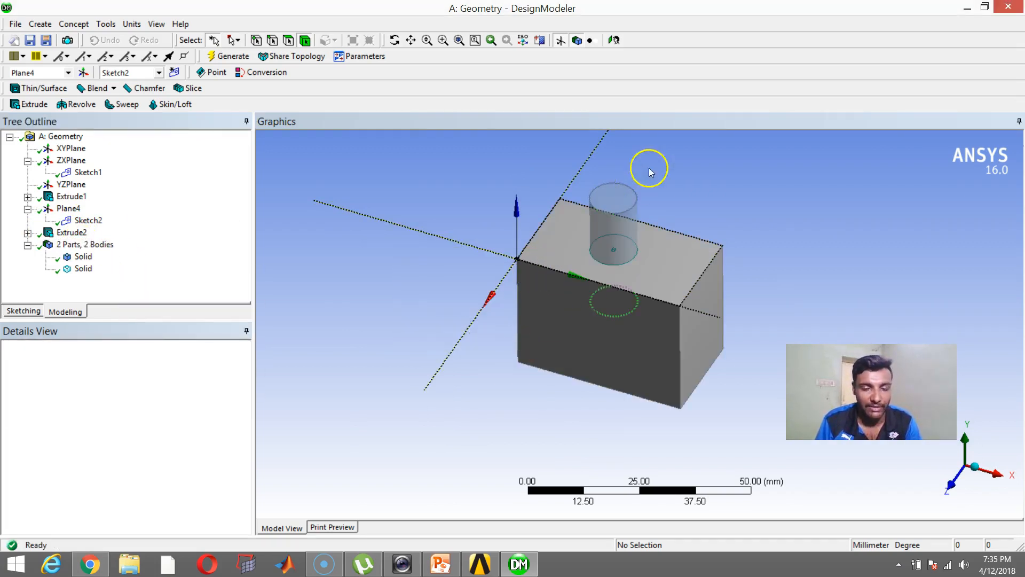
Step: Create a new Boolean feature and set its operation to Imprint Faces
scroll(622, 210, "down", 1)
scroll(622, 210, "up", 2)
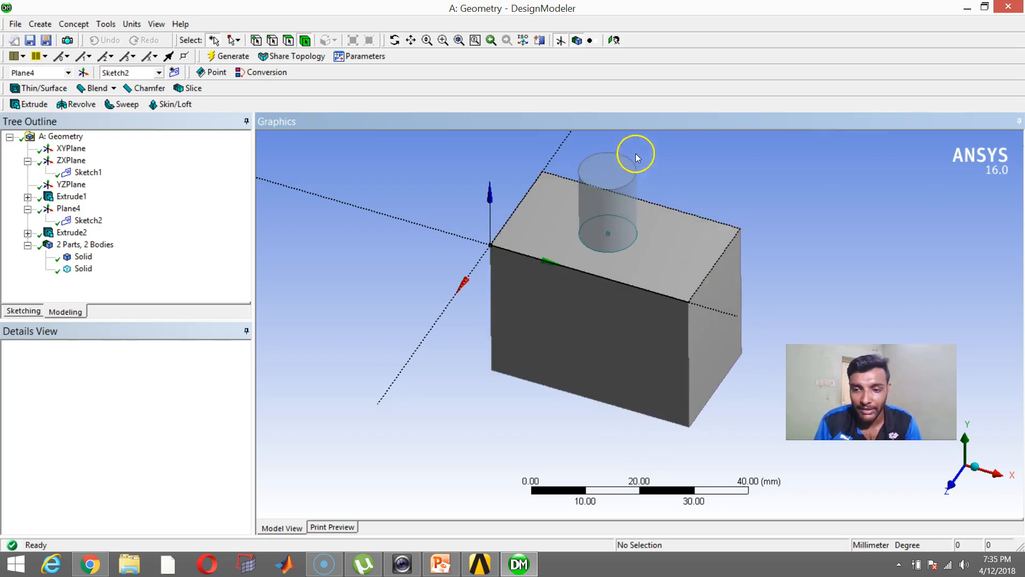
left_click(34, 24)
left_click(92, 231)
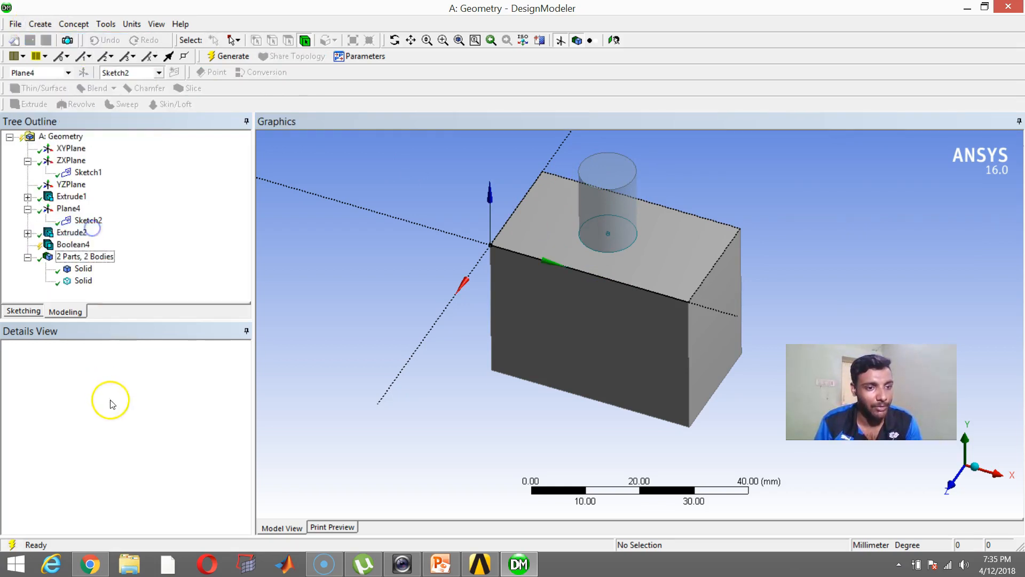
left_click(140, 370)
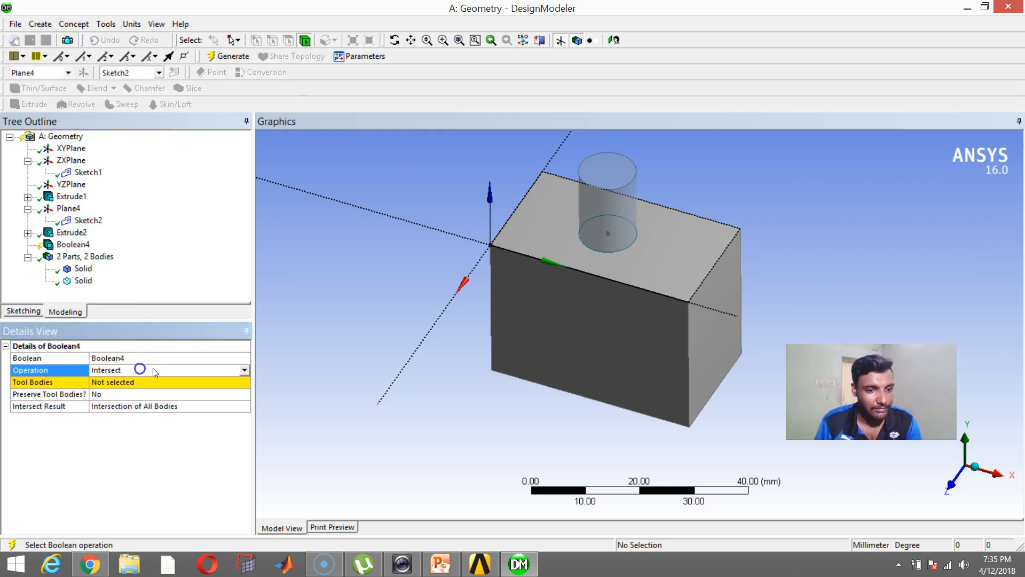
left_click(244, 369)
left_click(158, 407)
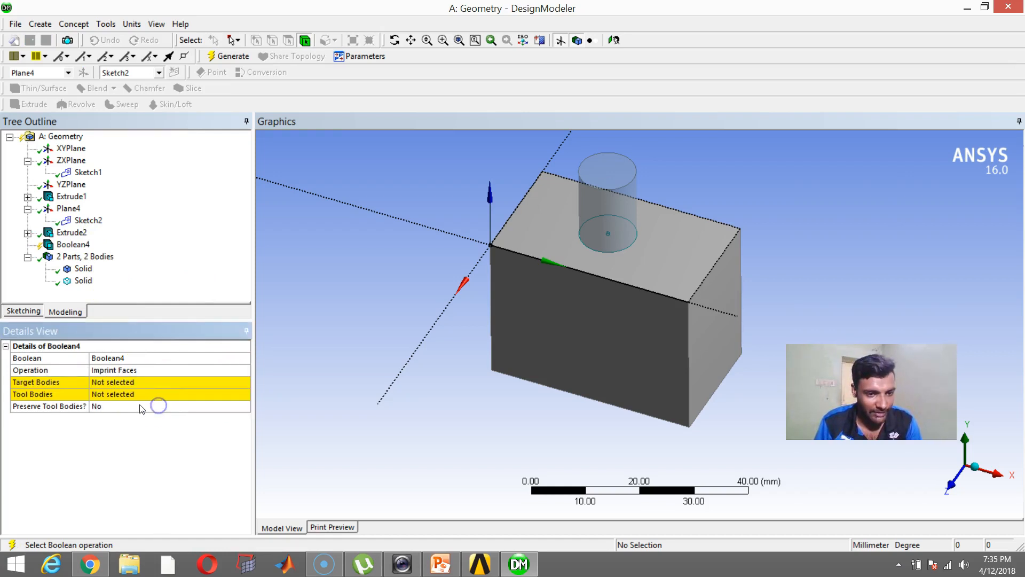
Step: Set the block as the target body and the cylinder as the tool body, and generate the face imprint
left_click(575, 212)
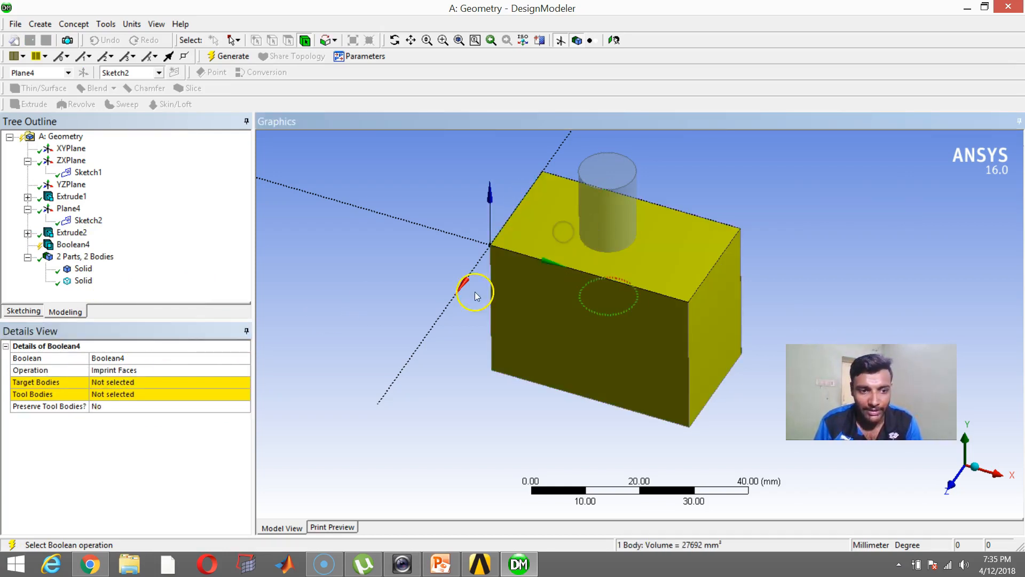
left_click(112, 382)
left_click(112, 383)
left_click(171, 394)
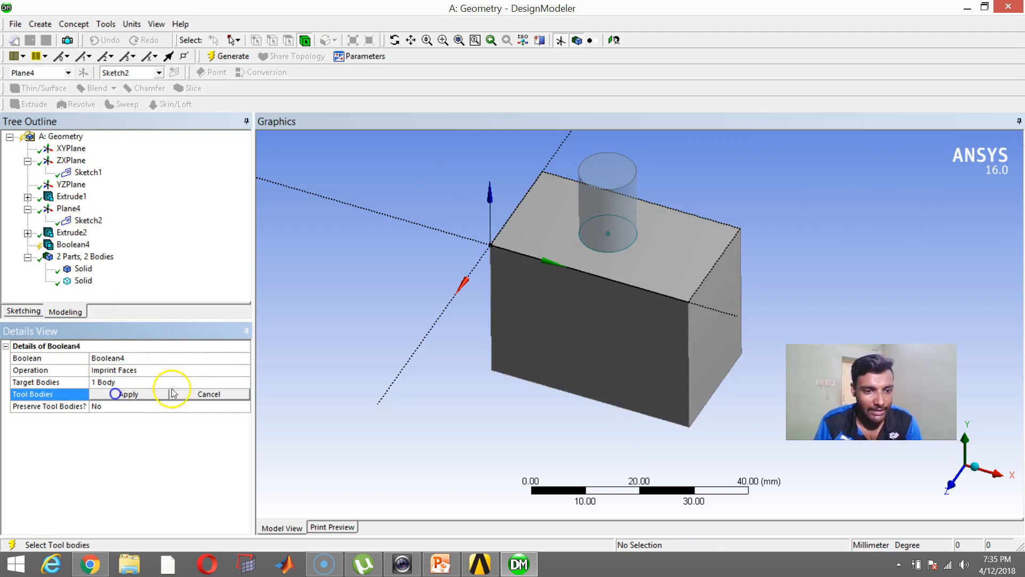
left_click(617, 173)
left_click(128, 394)
left_click(229, 56)
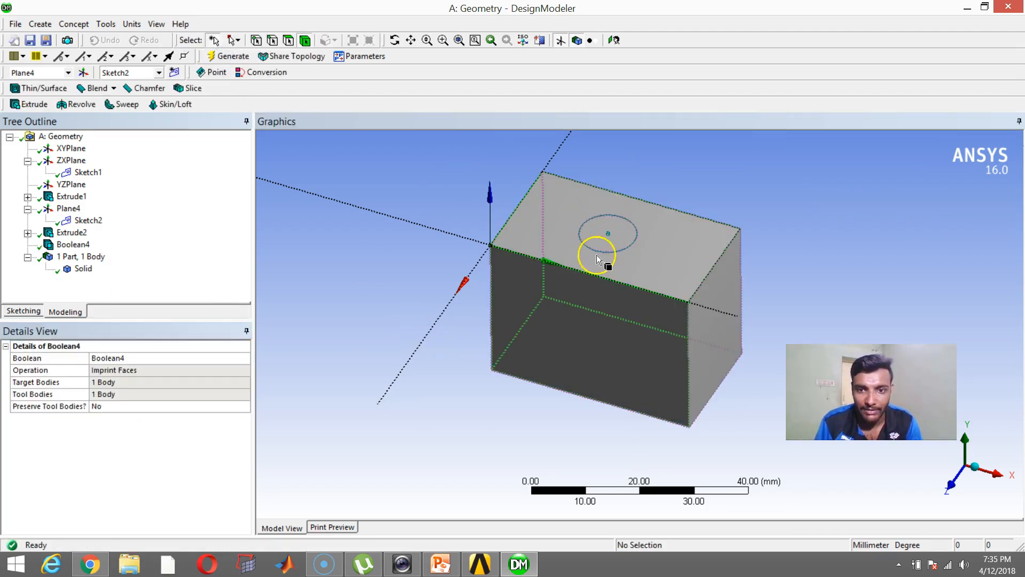